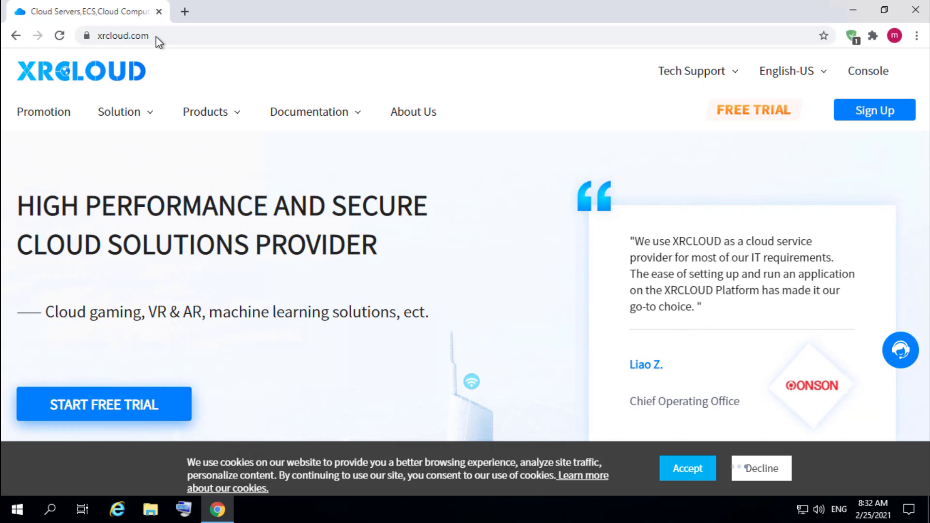
Open the FREE TRIAL page and launch the One Month Free Trial offer to reach account signup
click(106, 39)
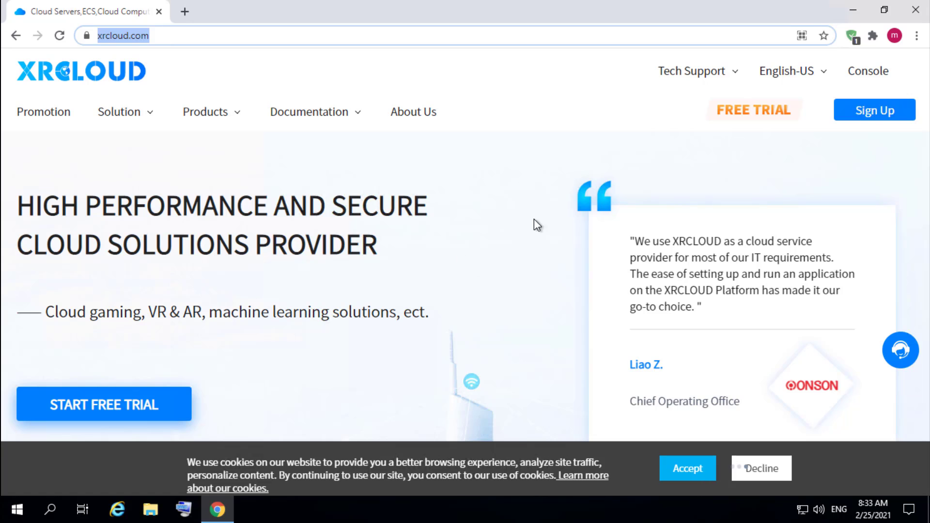
click(750, 119)
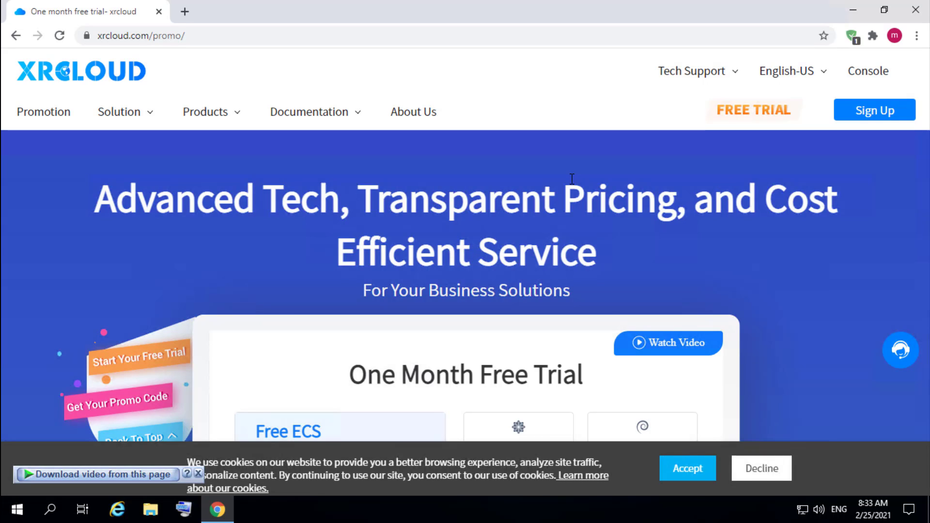
scroll(571, 181, down, 4)
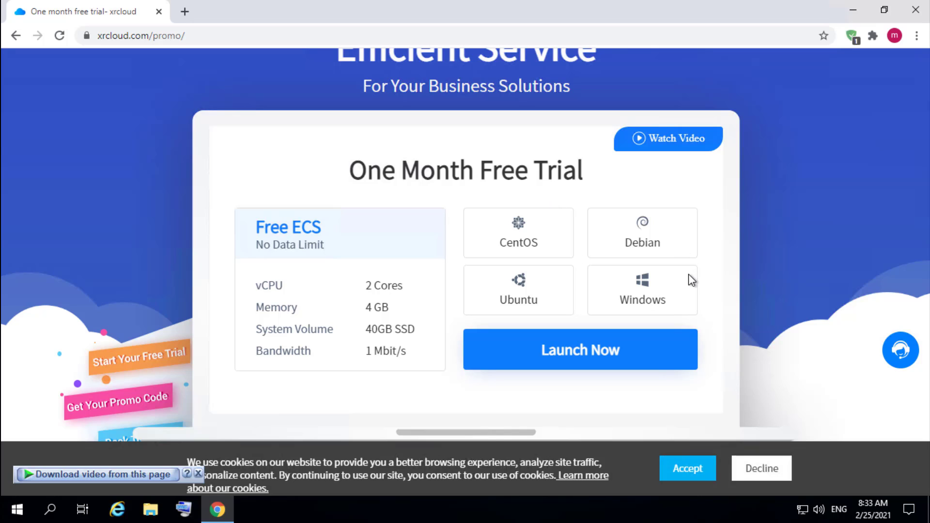
click(551, 352)
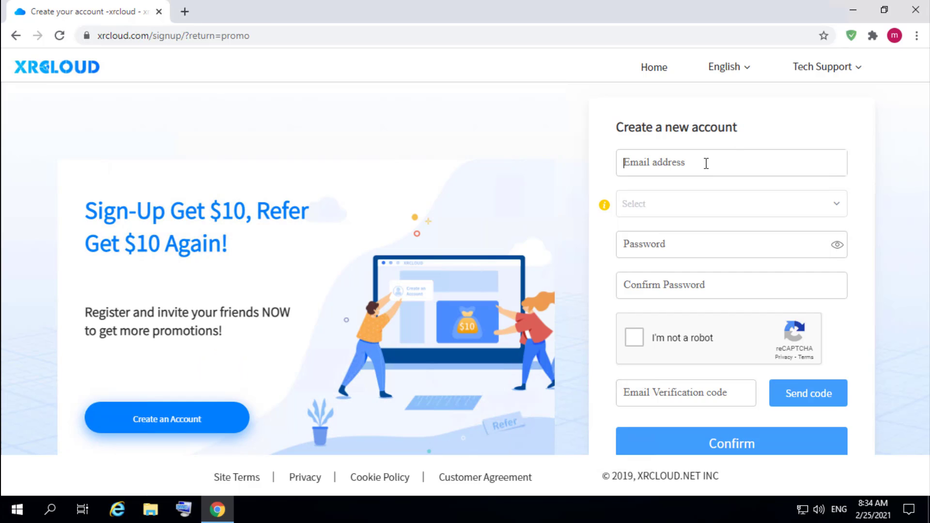
Paste the e-mail address into the signup form and choose United States as country
right_click(704, 165)
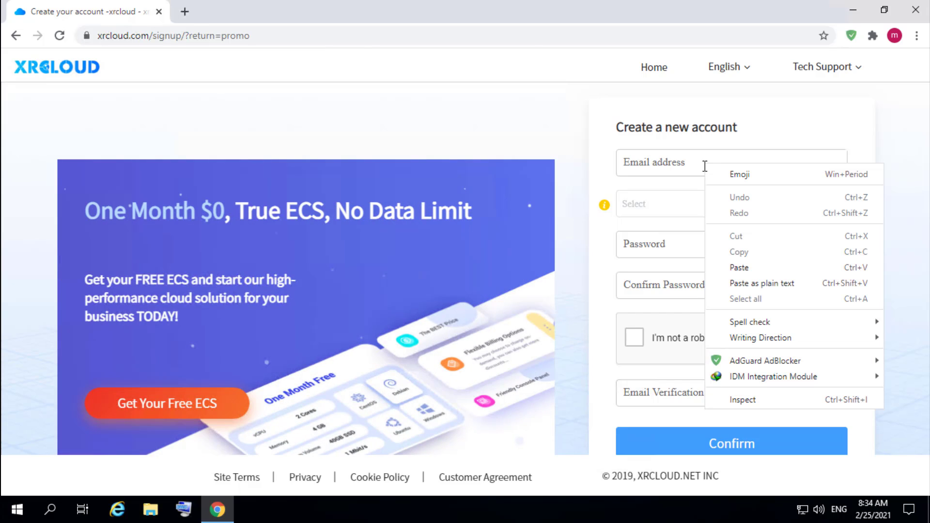
click(737, 268)
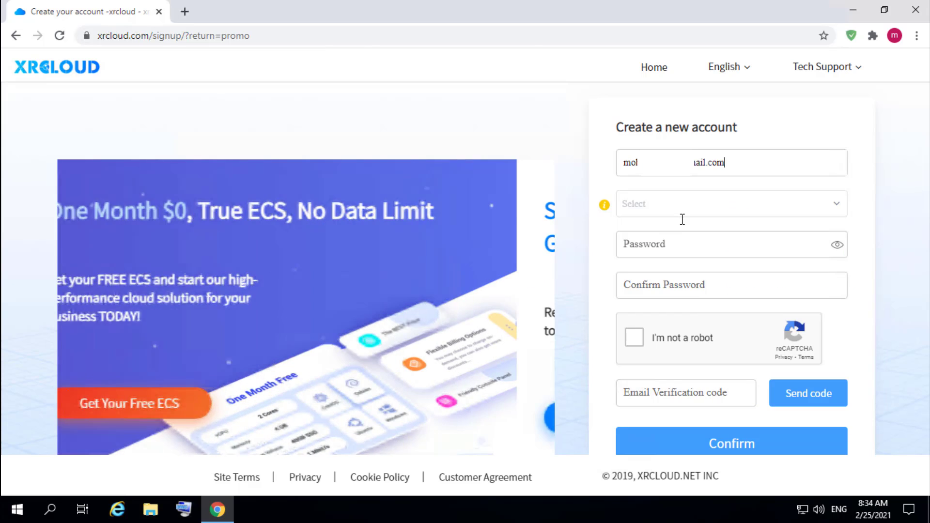
click(642, 204)
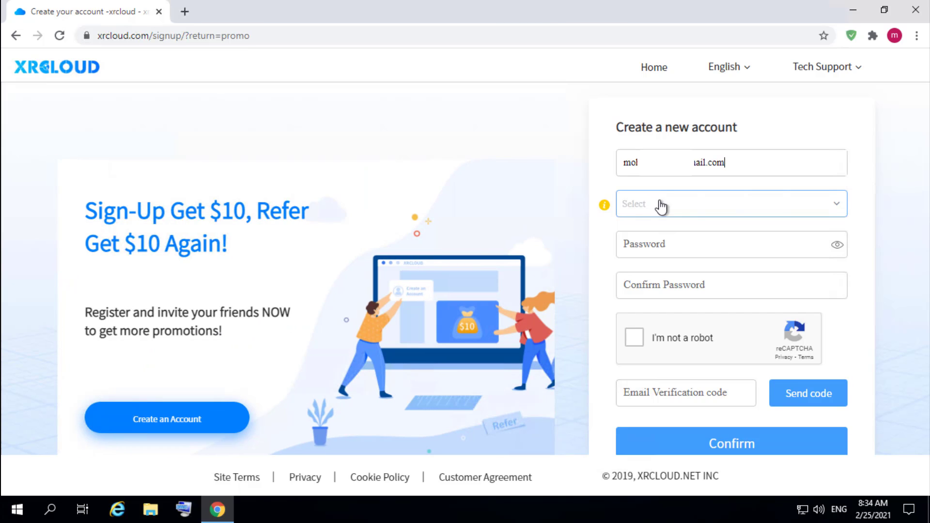
click(761, 259)
Paste the account password into both the Password and Confirm Password fields
right_click(644, 246)
click(734, 351)
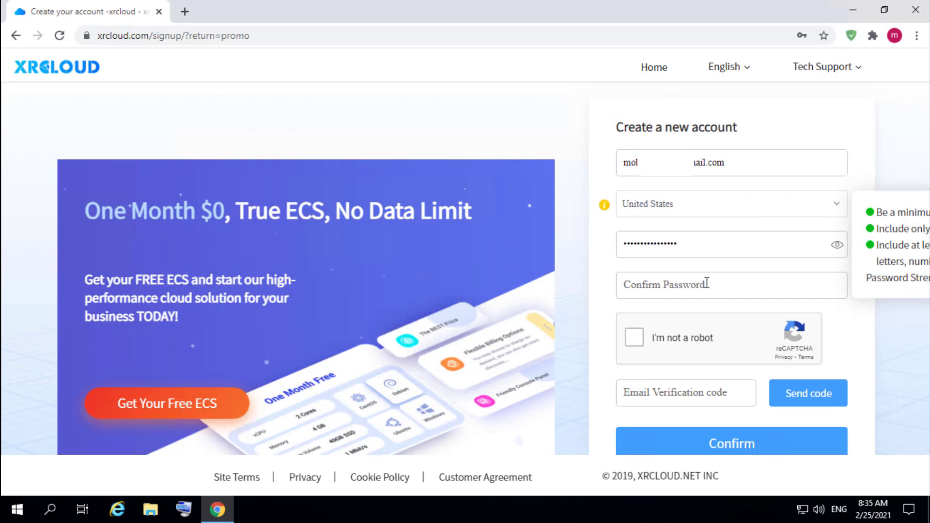
click(705, 287)
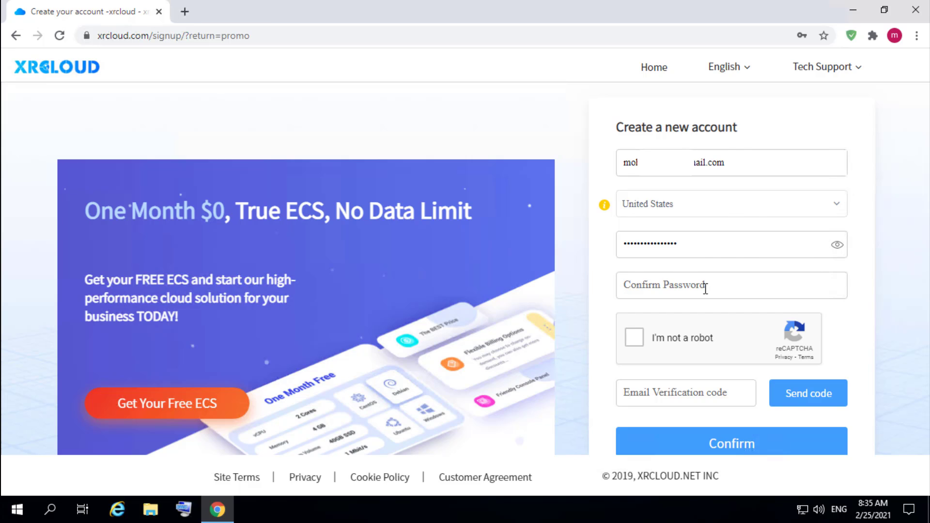
right_click(705, 287)
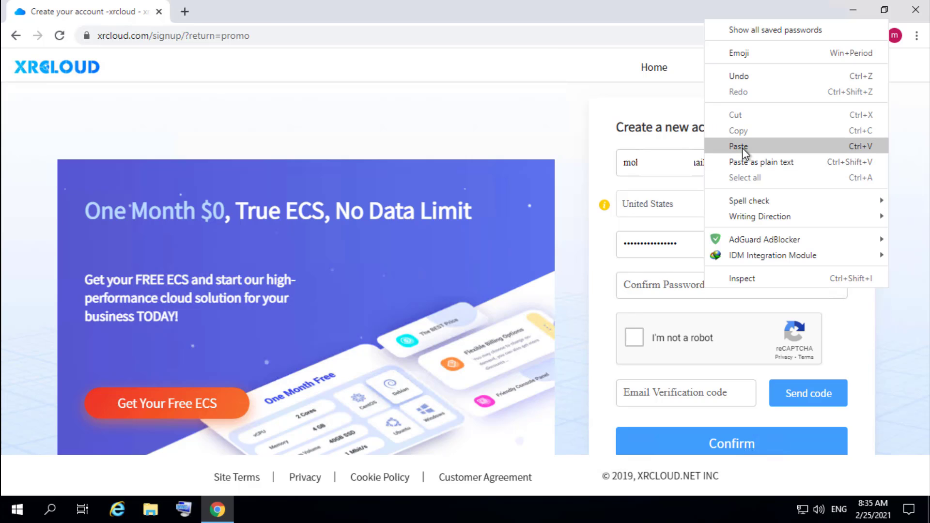
click(742, 148)
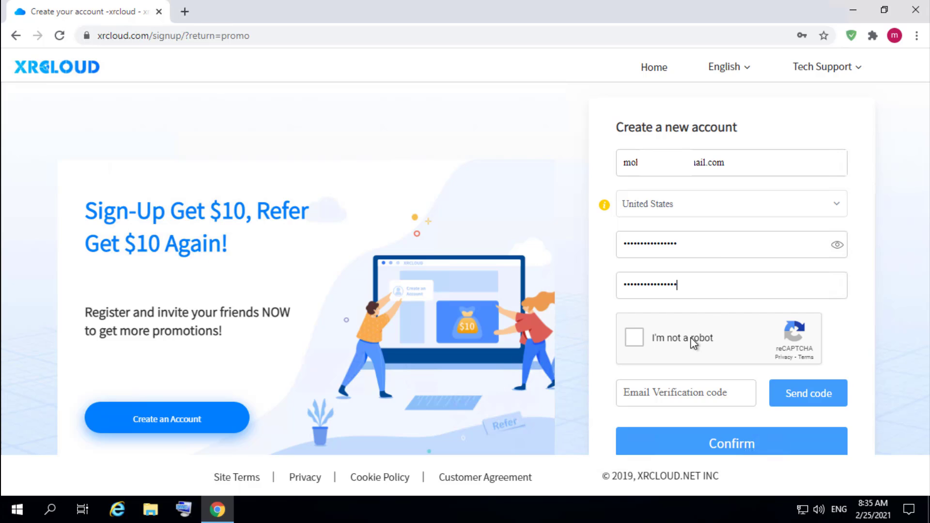
Pass the reCAPTCHA, paste the e-mailed verification code, and confirm the registration
click(636, 342)
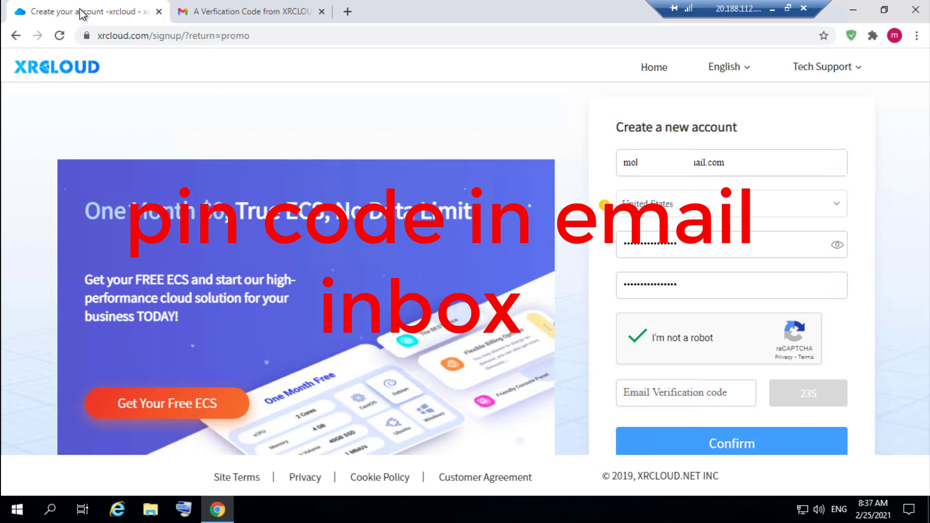
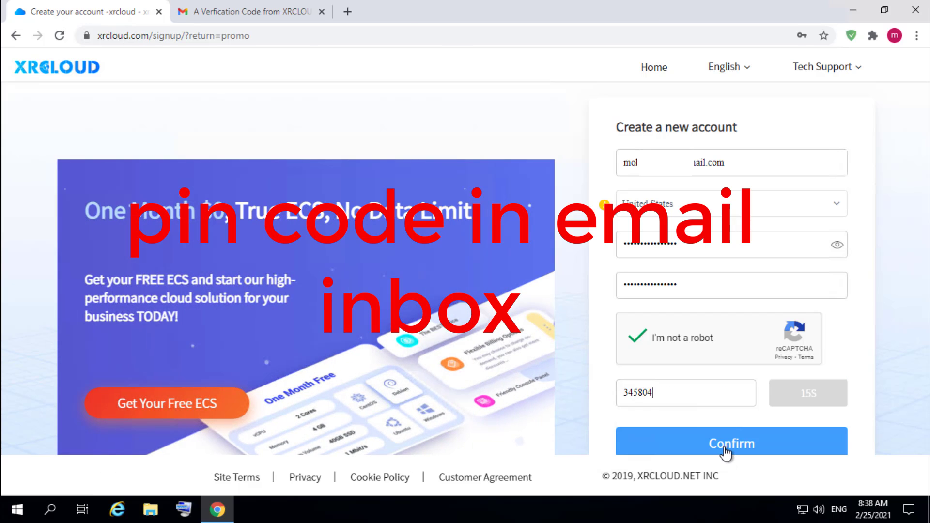
click(725, 452)
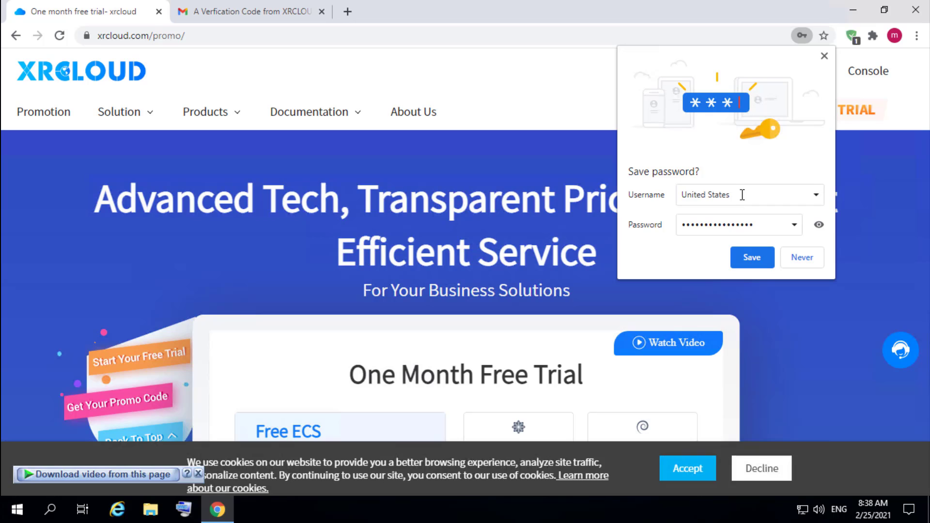
Decline Chrome's password saving and launch the free trial server from the trial card
click(802, 258)
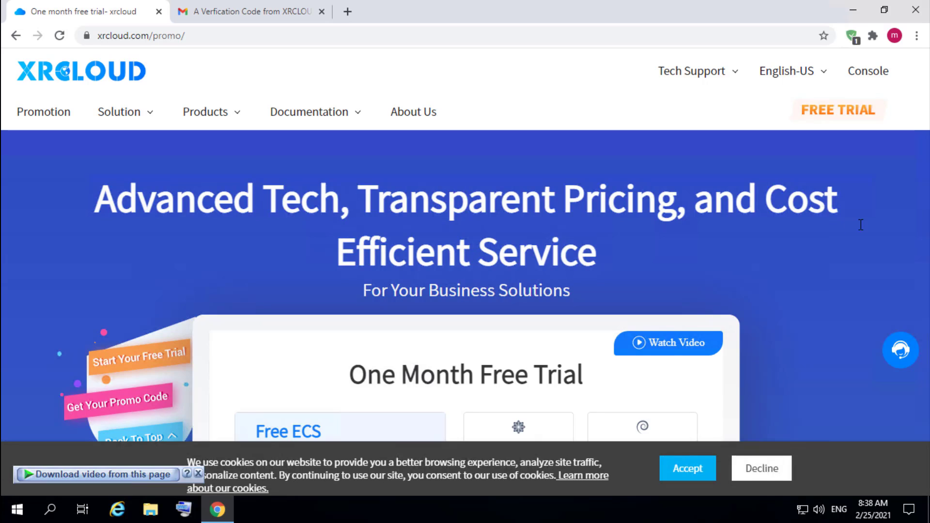
scroll(861, 222, down, 5)
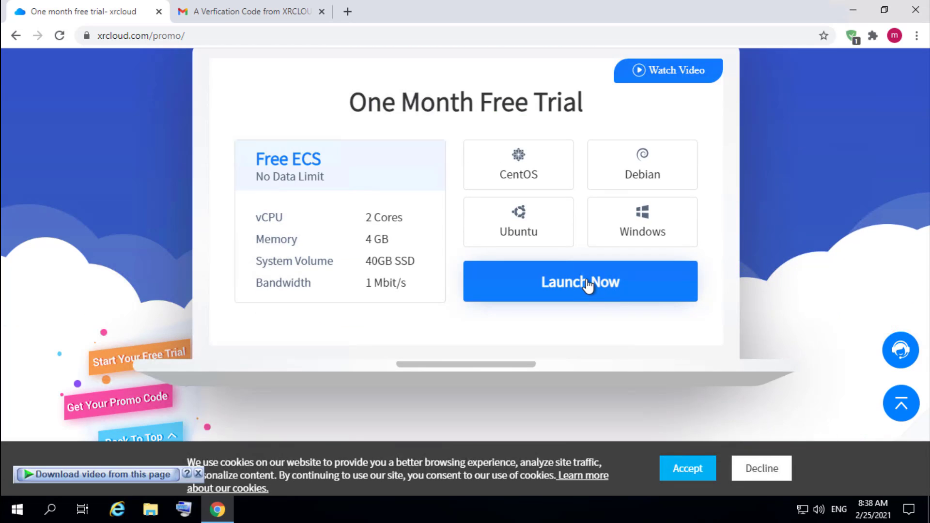
click(587, 284)
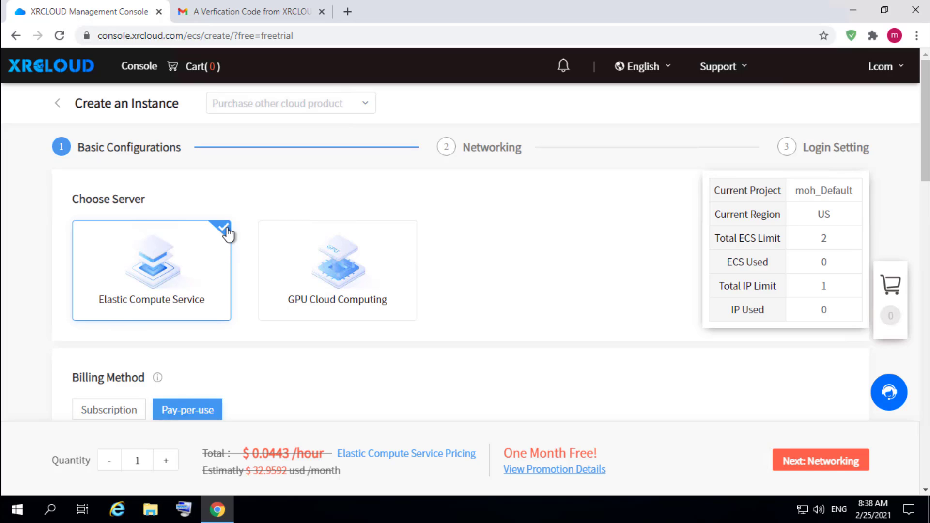
scroll(421, 358, down, 3)
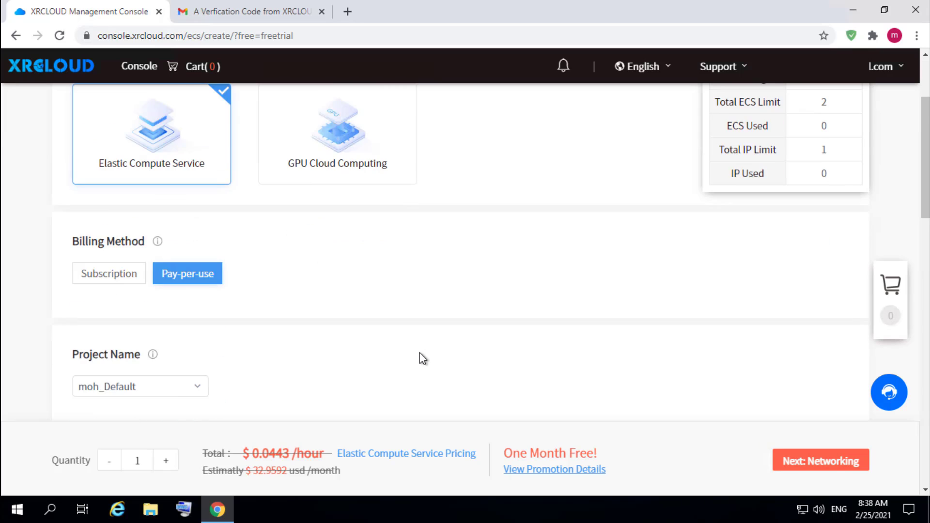
scroll(426, 353, down, 2)
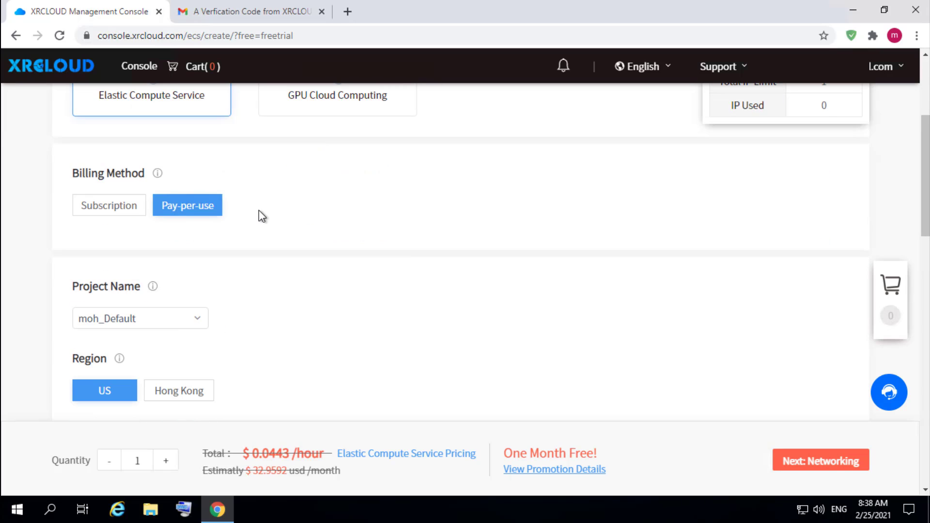
scroll(115, 317, down, 8)
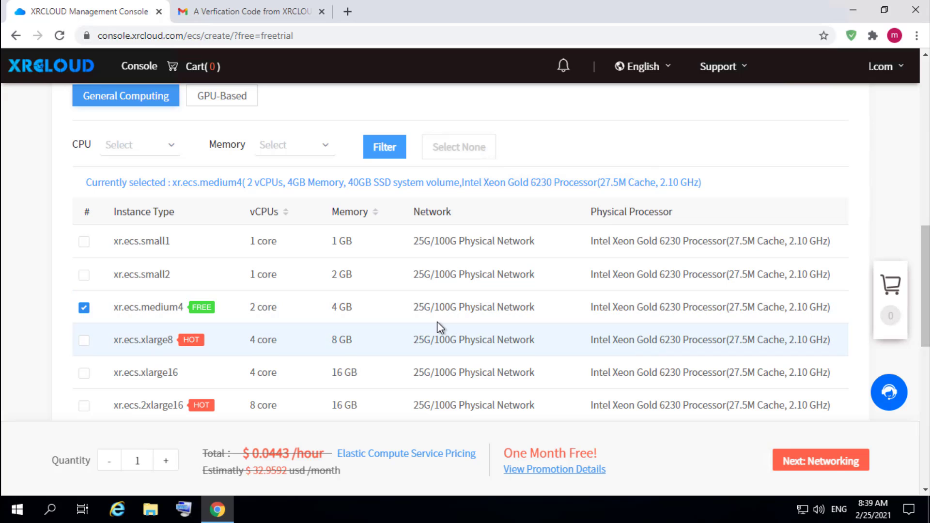
scroll(444, 322, down, 3)
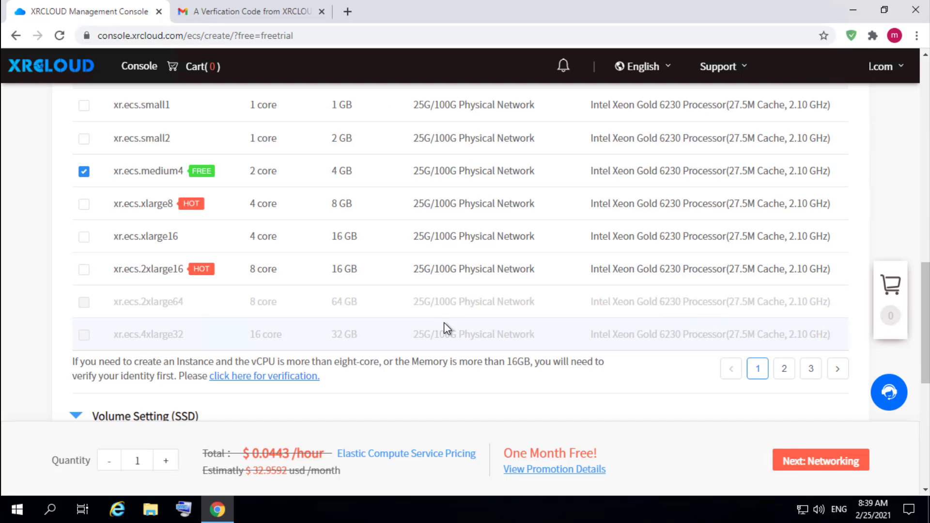
scroll(444, 321, down, 3)
scroll(446, 324, down, 4)
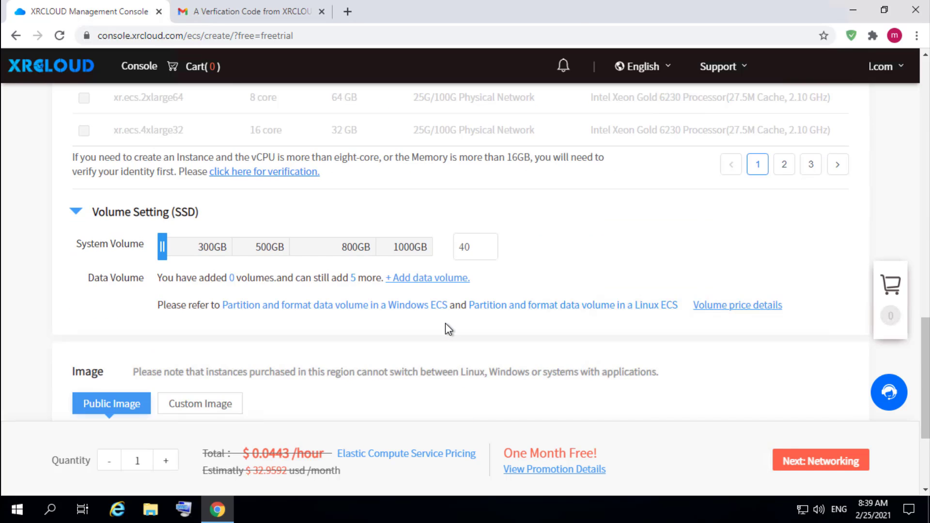
scroll(108, 151, down, 1)
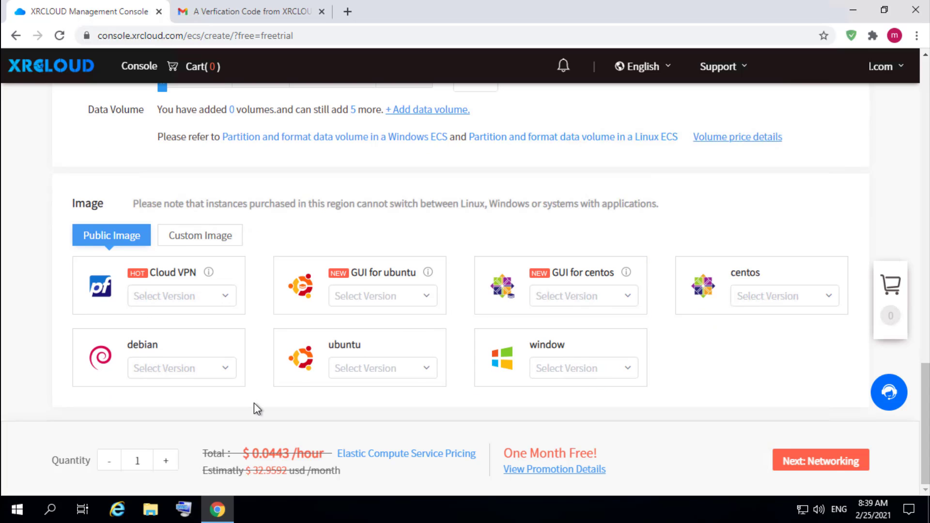
Choose the Windows image with version windows2012-standard
click(578, 382)
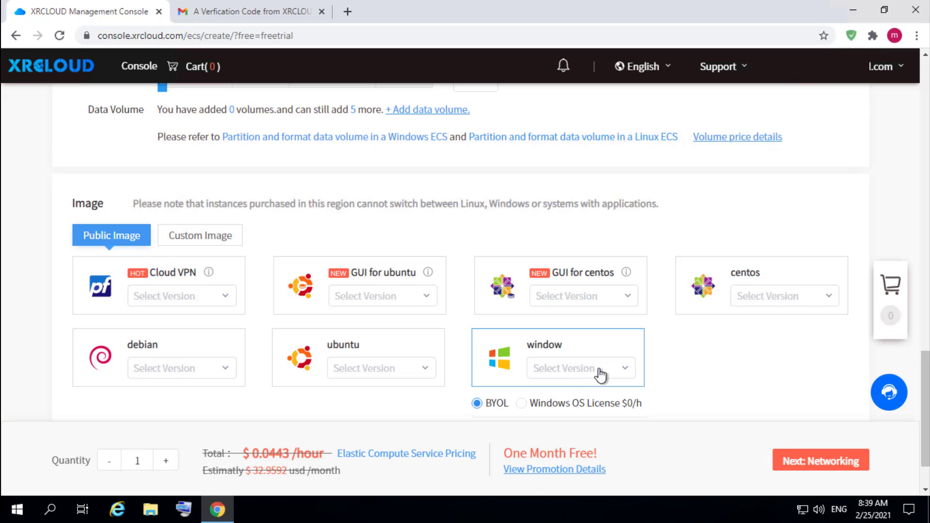
click(600, 375)
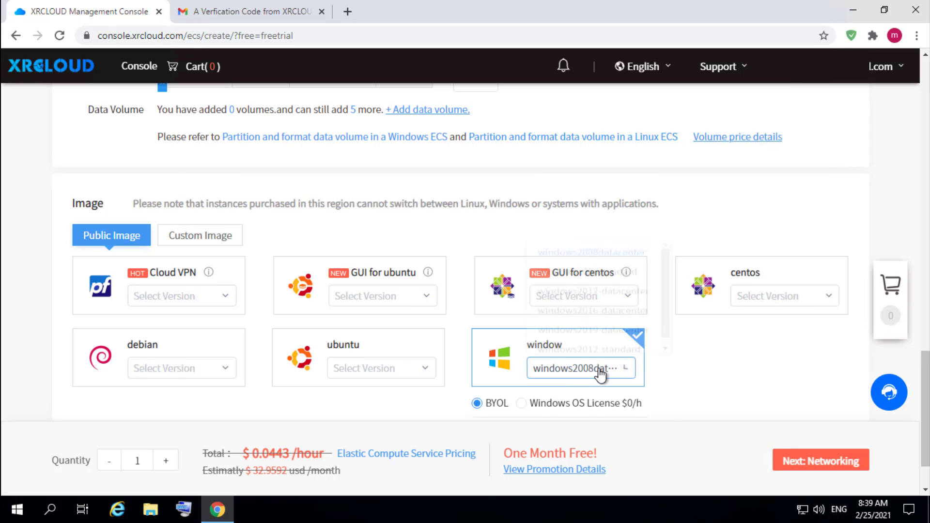
scroll(600, 382, down, 2)
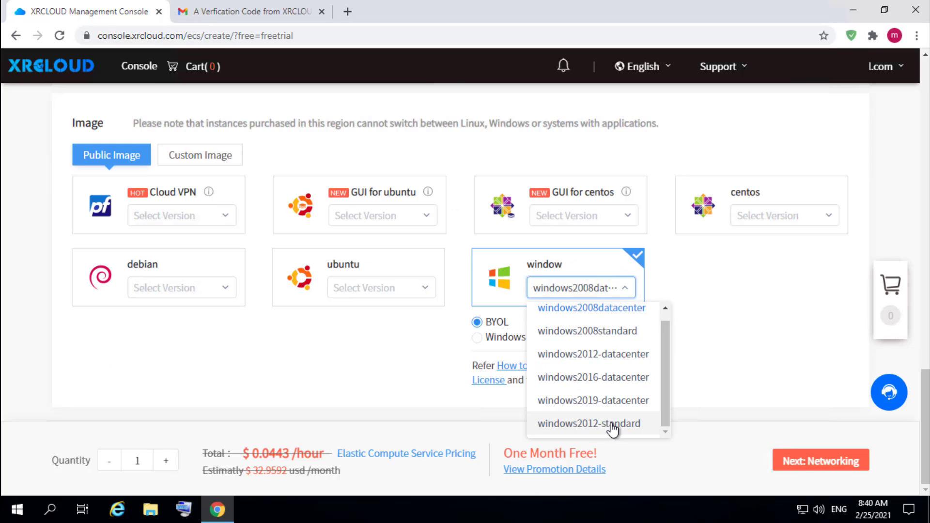
click(612, 425)
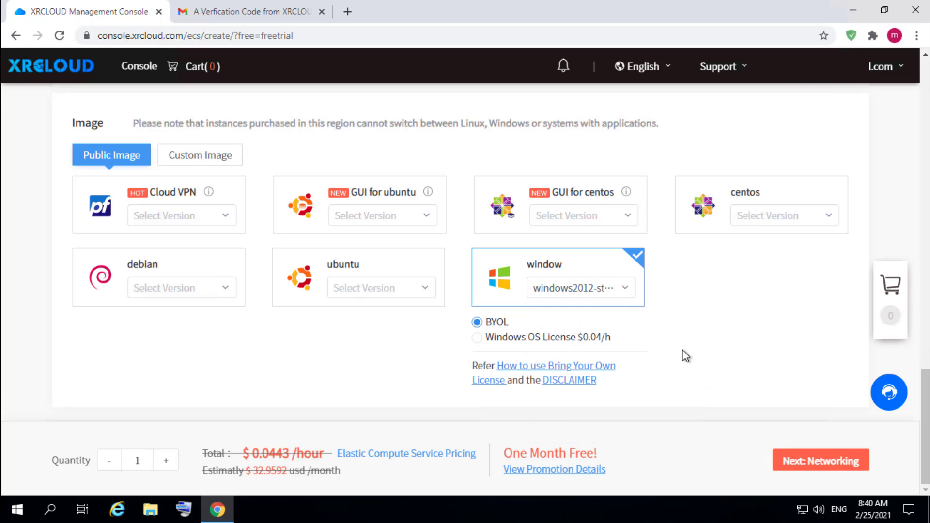
Advance the instance wizard past Networking to the Login Setting step
click(805, 466)
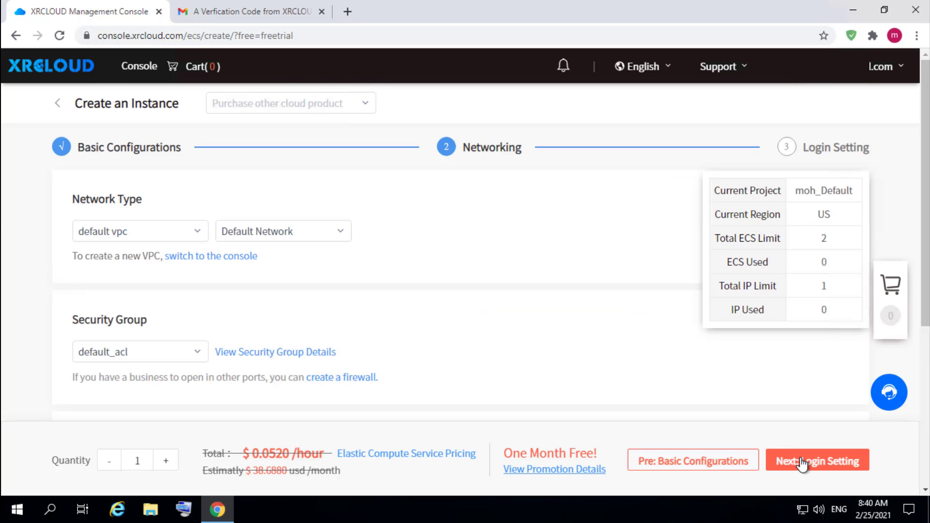
scroll(801, 463, down, 5)
click(827, 465)
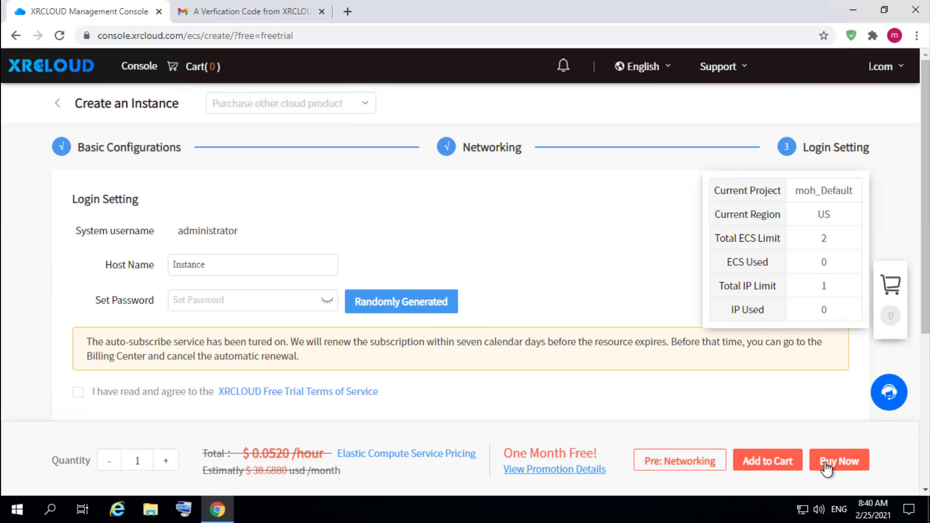
Set a randomly generated login password for the instance
click(138, 266)
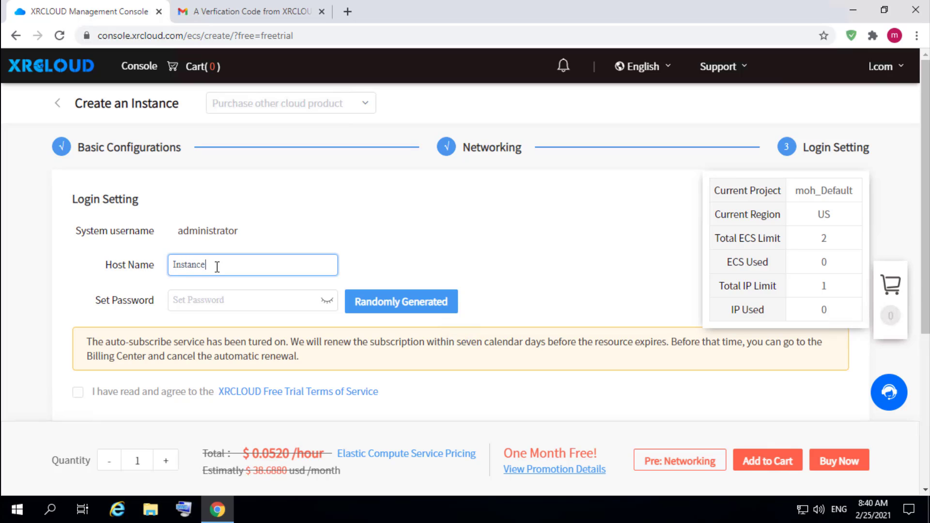
click(212, 298)
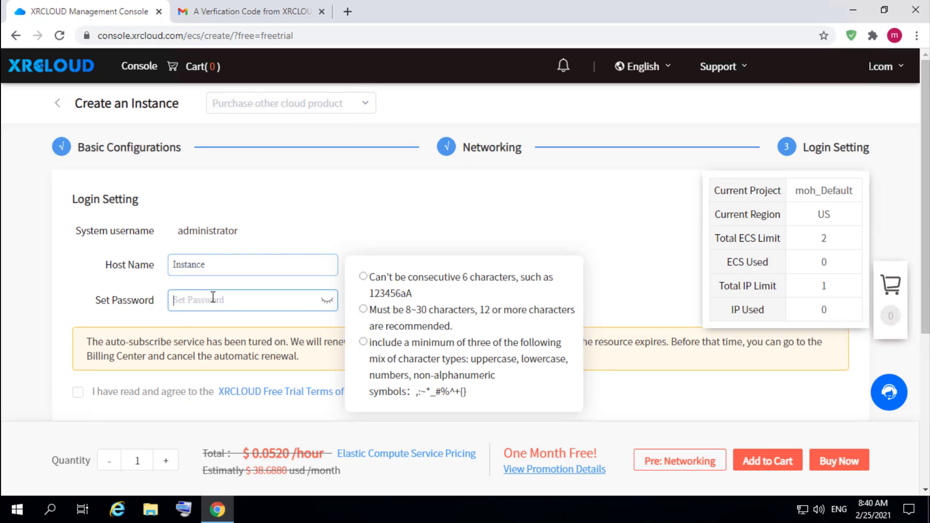
click(306, 208)
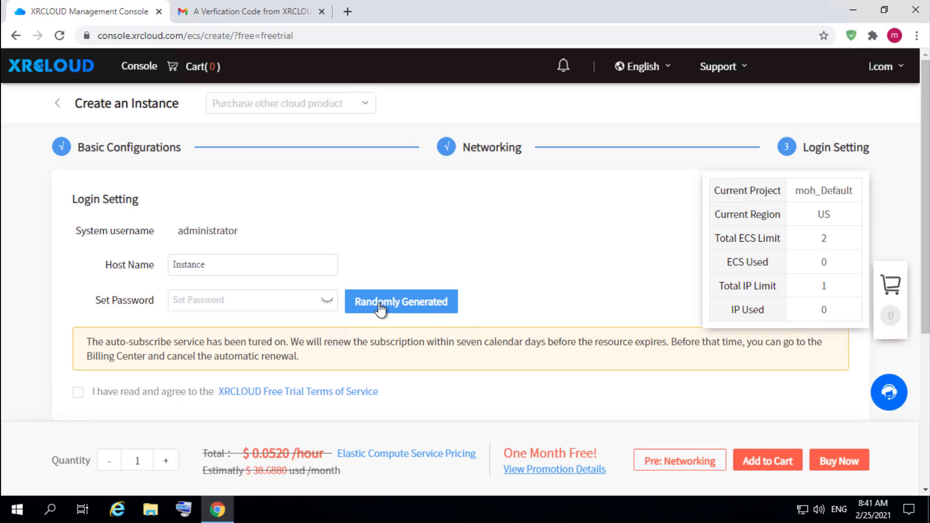
click(380, 309)
Accept the terms and buy the Windows 2012-standard ECS with its 1M Elastic IP
scroll(527, 277, down, 4)
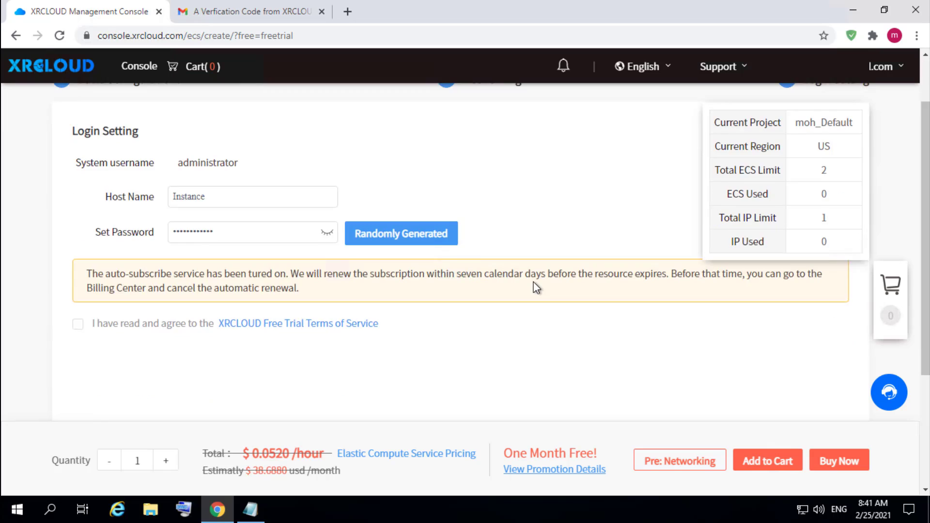
scroll(541, 295, down, 1)
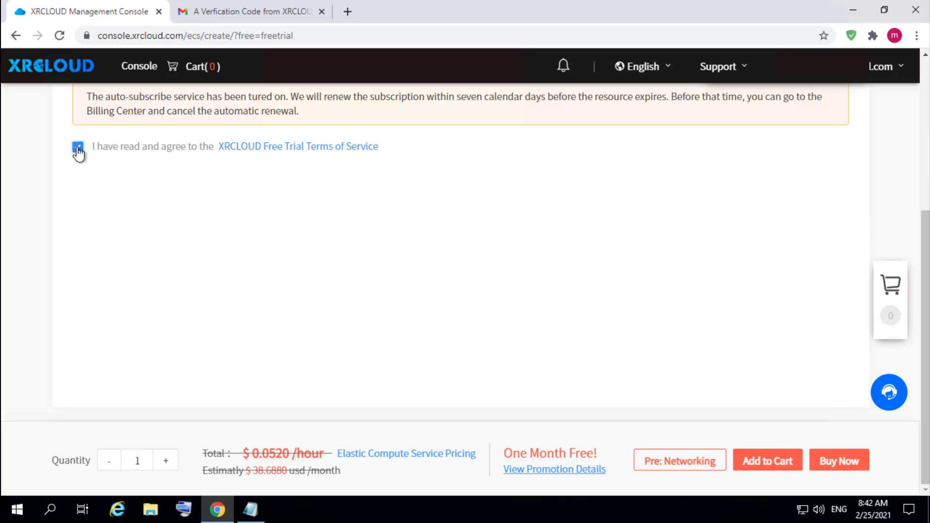
click(838, 461)
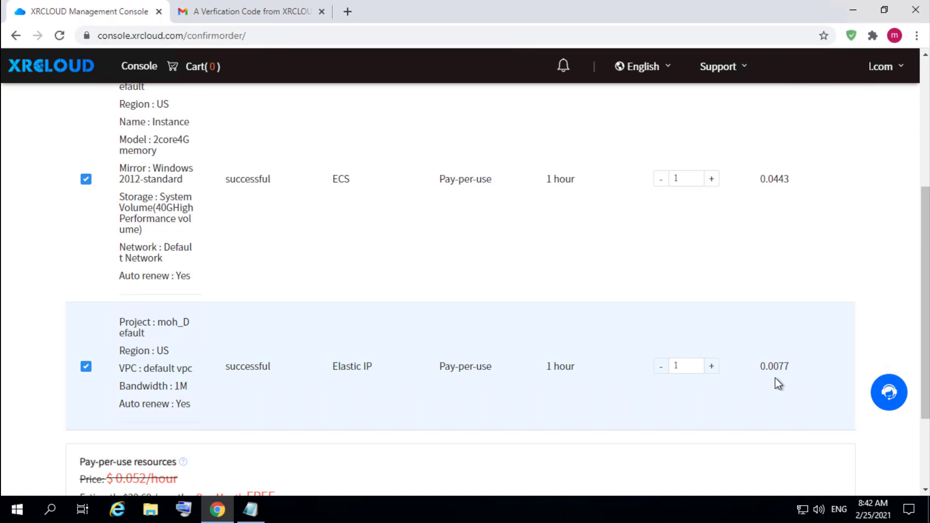
scroll(775, 377, down, 3)
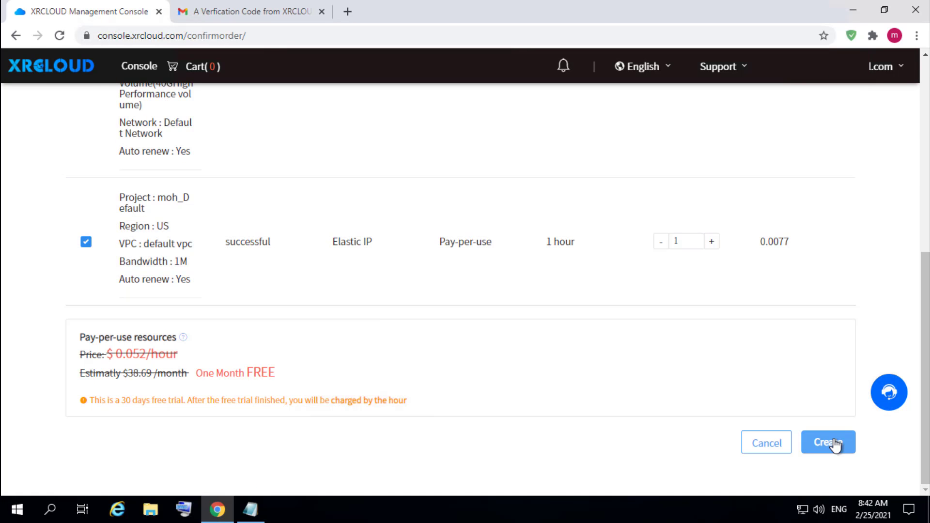
Create the order, skip the payment method, and dismiss the free-trial prompt over the instance list
click(829, 442)
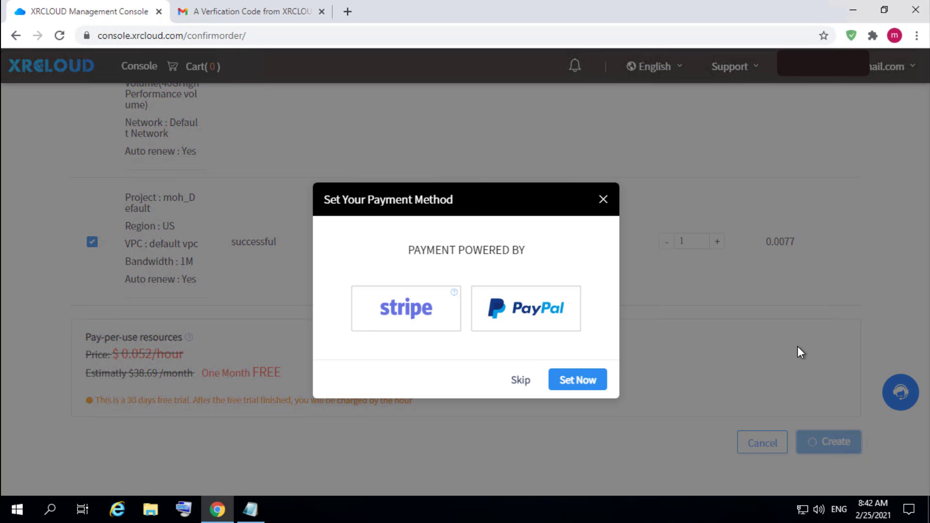
click(520, 380)
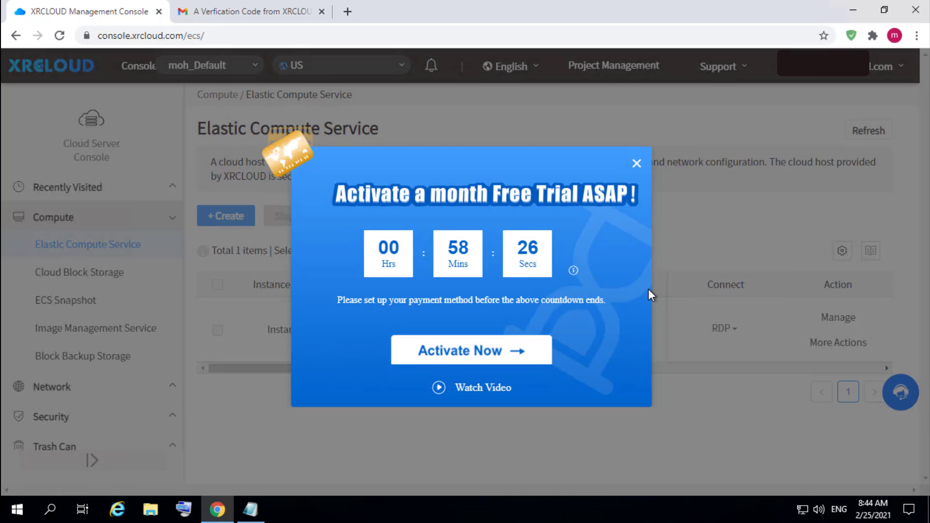
click(638, 165)
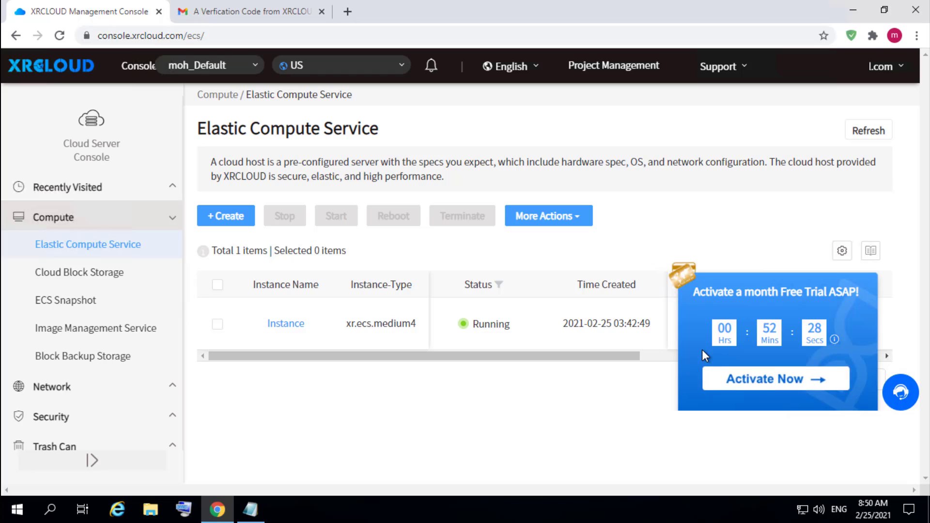
Zoom the page out, download Instance.rdp from the RDP menu, and hide the On-Screen Keyboard
click(187, 515)
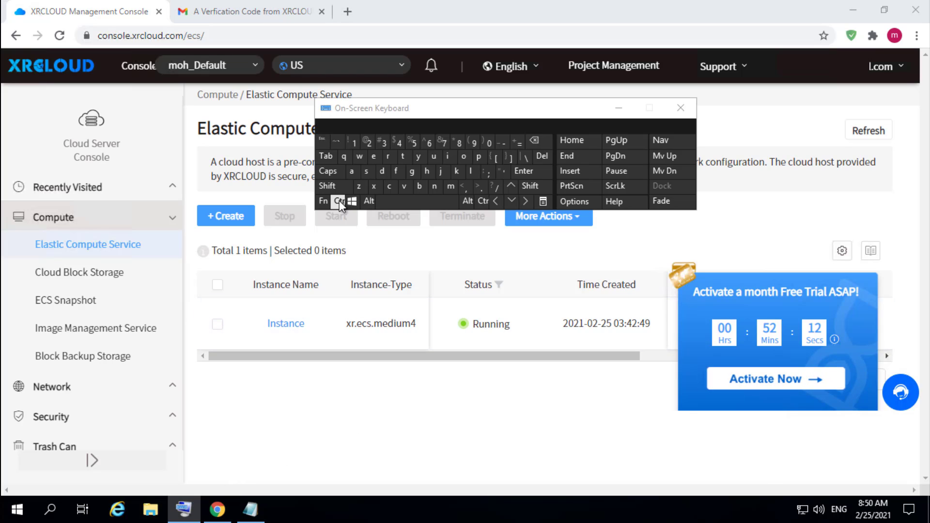
click(339, 200)
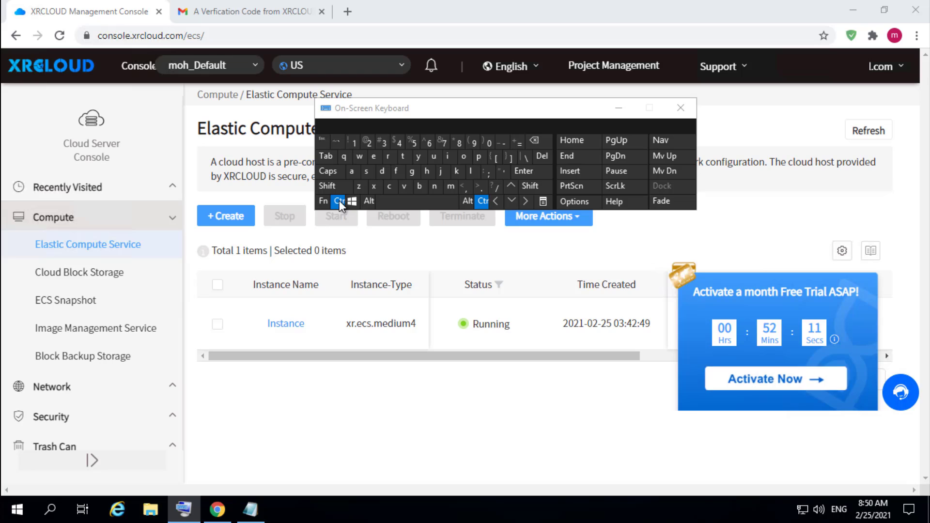
click(367, 393)
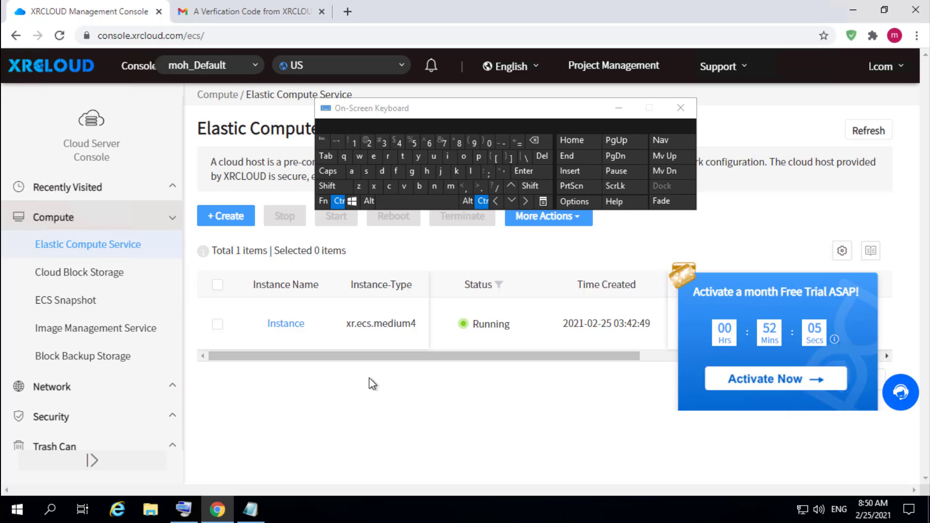
scroll(370, 378, down, 1)
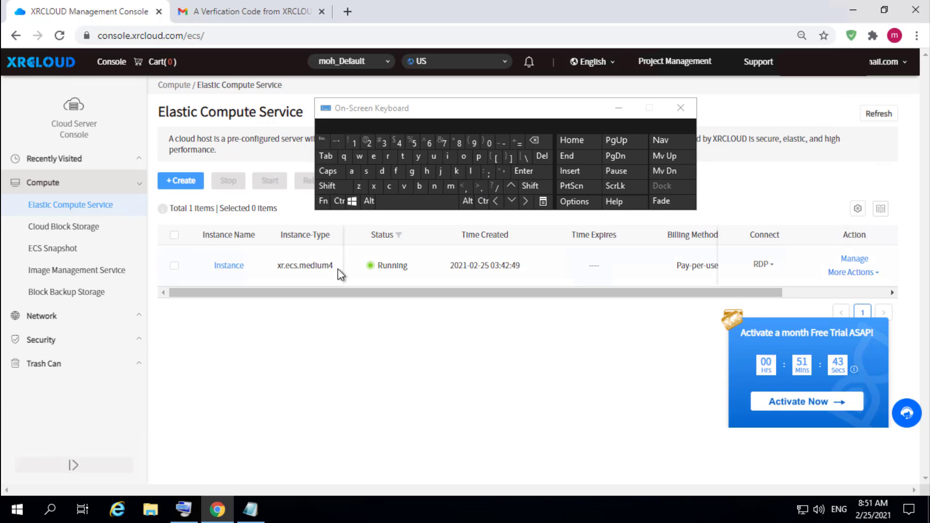
click(770, 262)
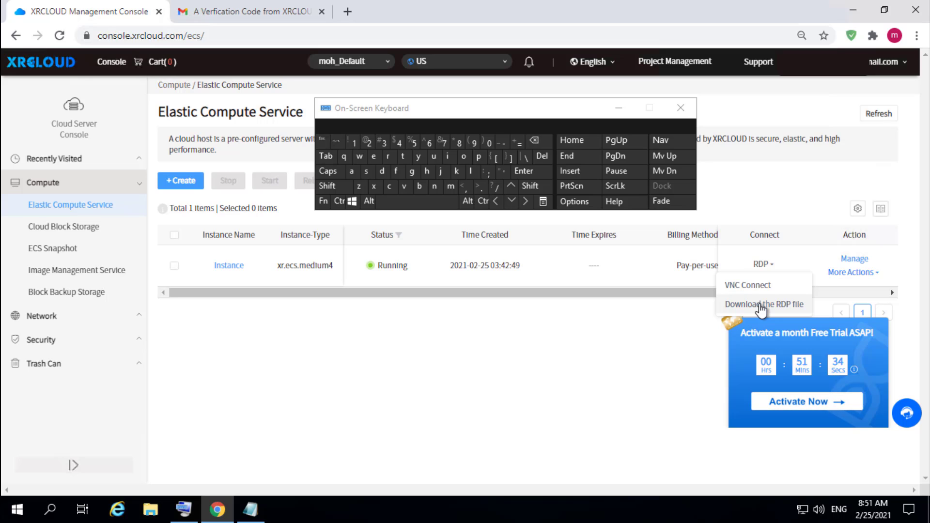
click(761, 305)
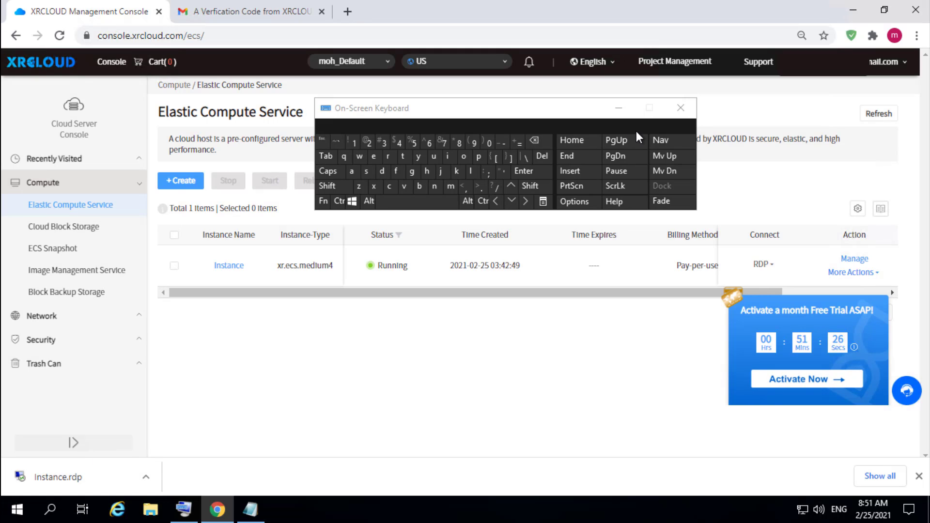
click(621, 110)
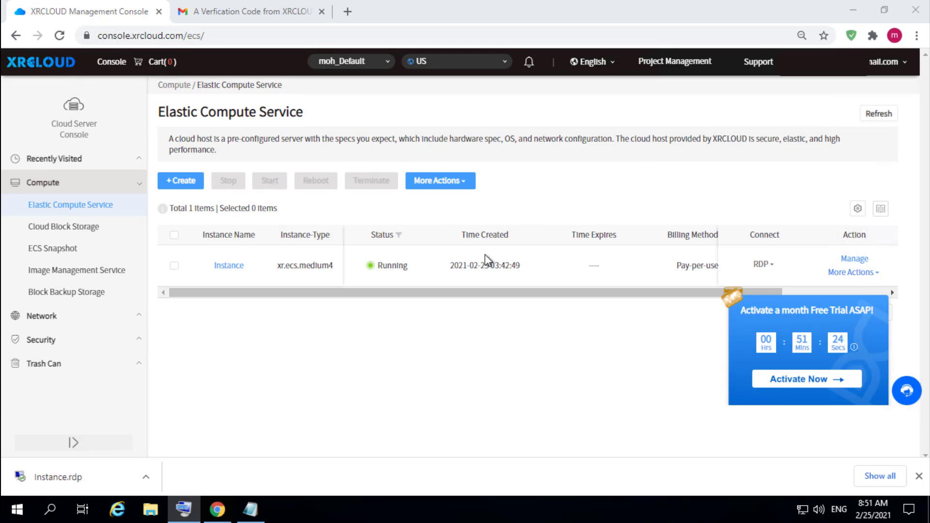
Open Instance.rdp and connect despite the unidentified publisher, not asking again
click(53, 475)
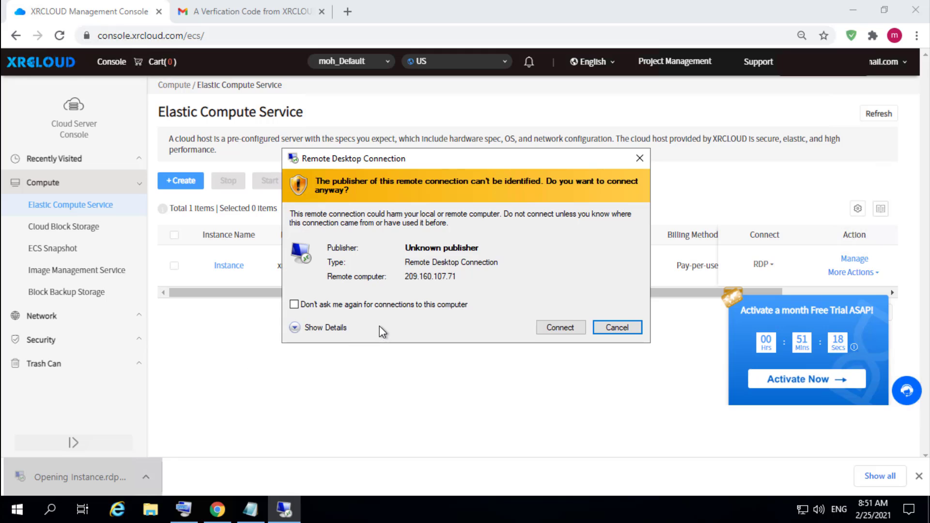
click(294, 305)
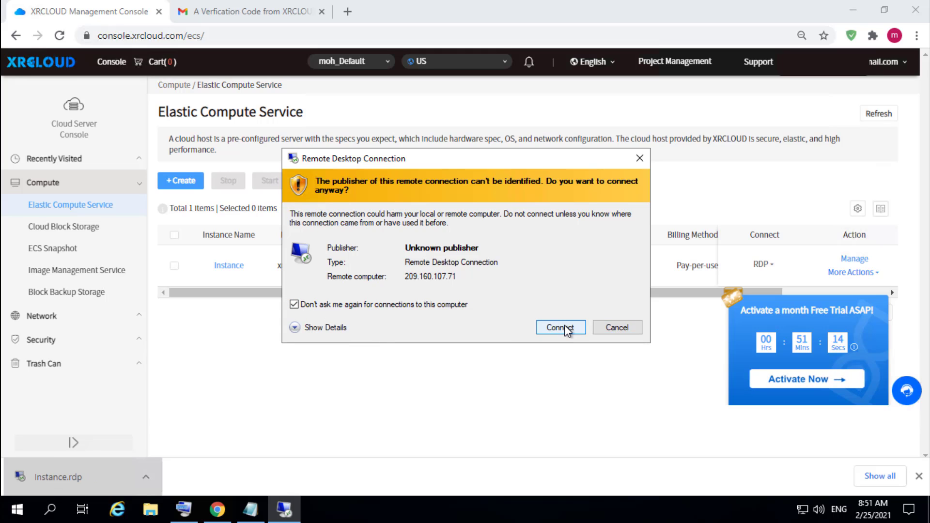
click(562, 328)
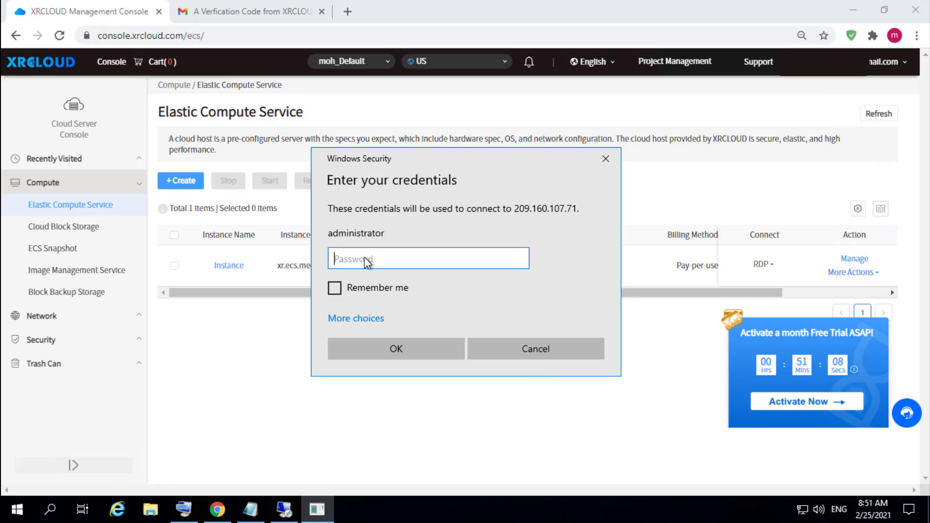
Sign in with the pasted, remembered administrator password and accept the certificate warning permanently
right_click(365, 257)
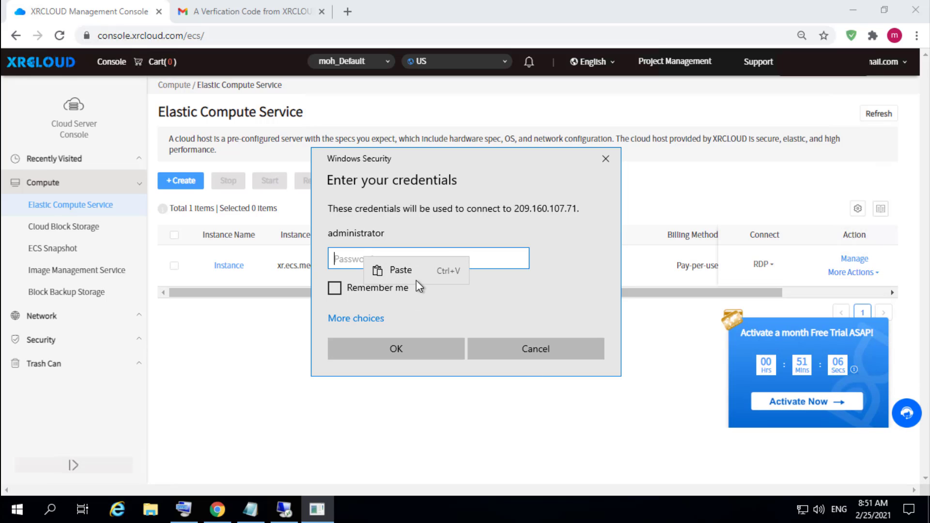
click(400, 270)
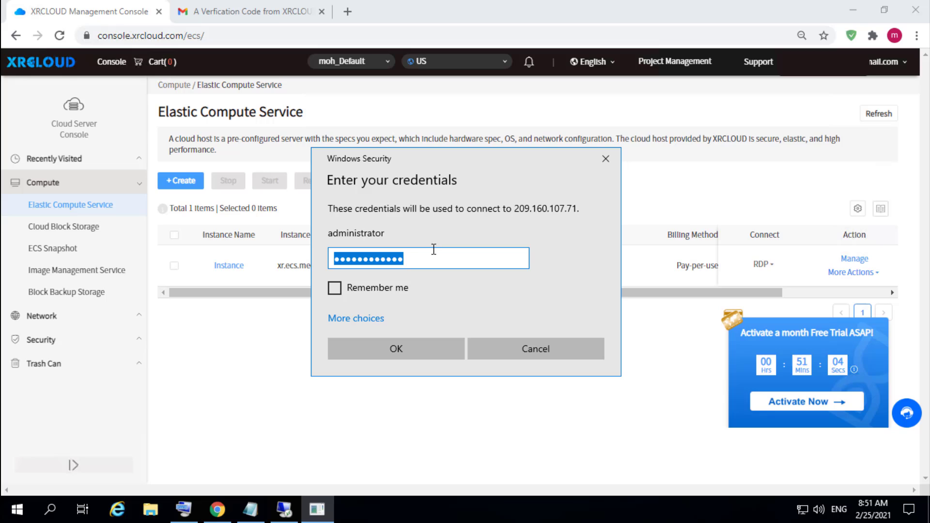
click(334, 289)
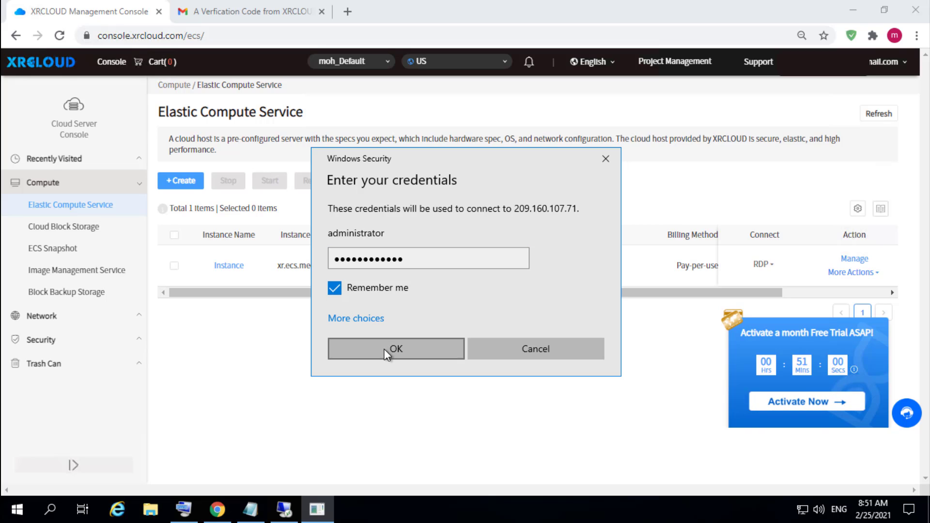
click(386, 354)
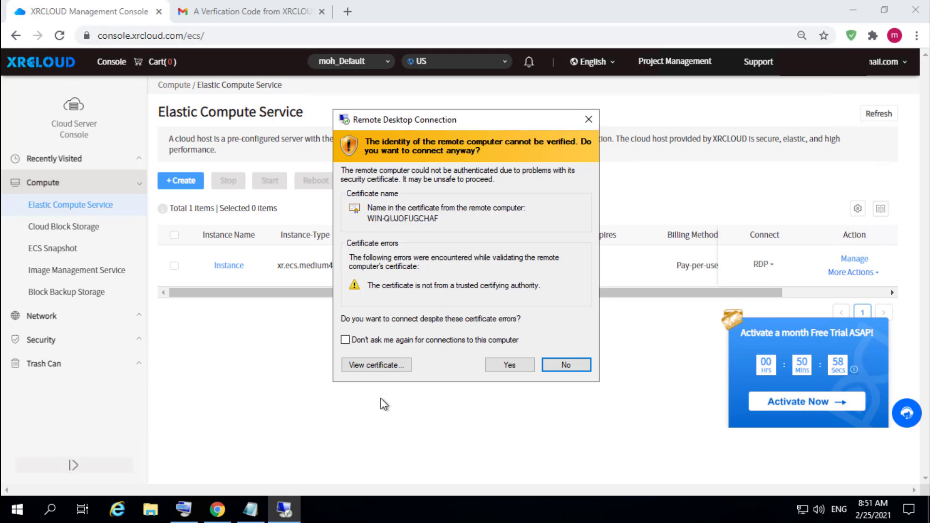
click(346, 338)
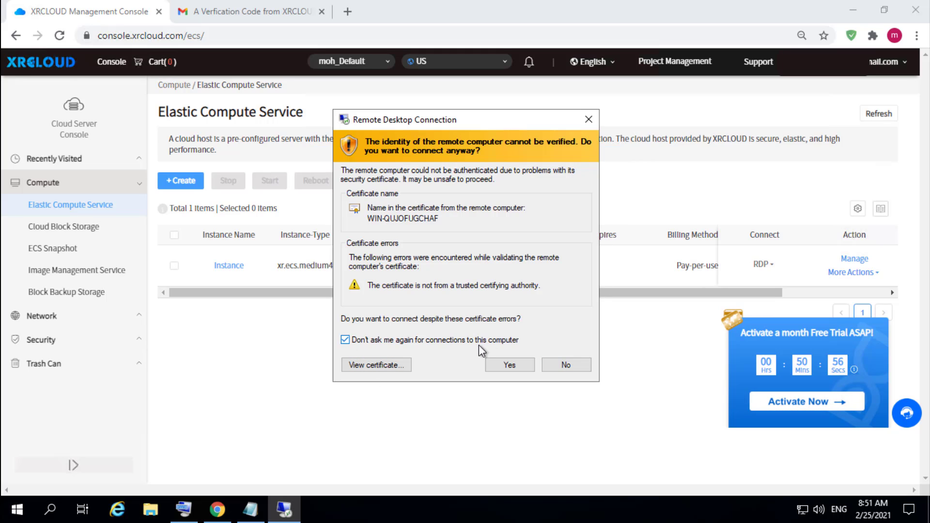
click(503, 364)
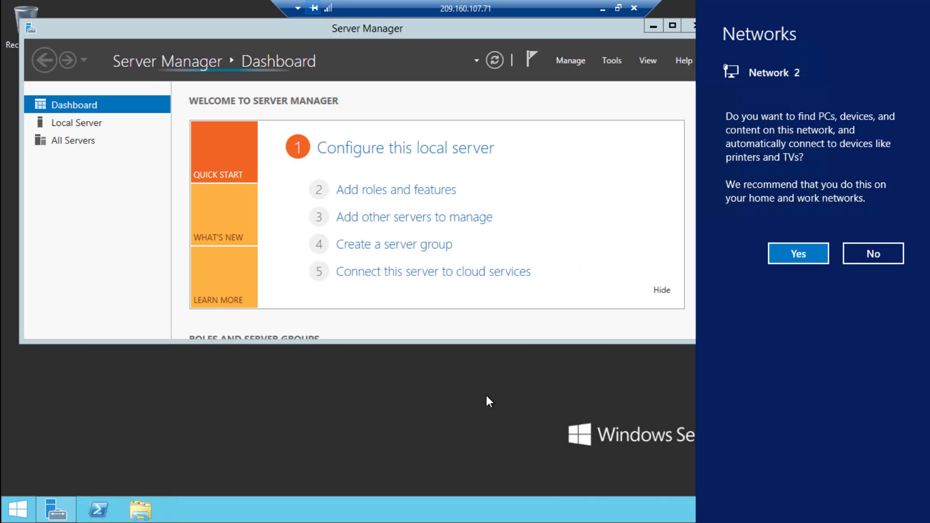
Allow network discovery, close Server Manager, and bring up the Start screen
click(782, 255)
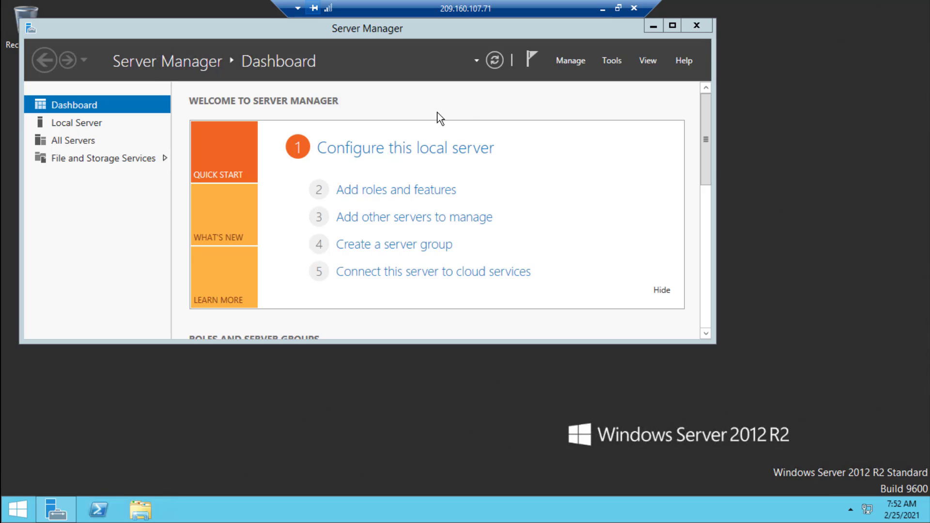
click(701, 25)
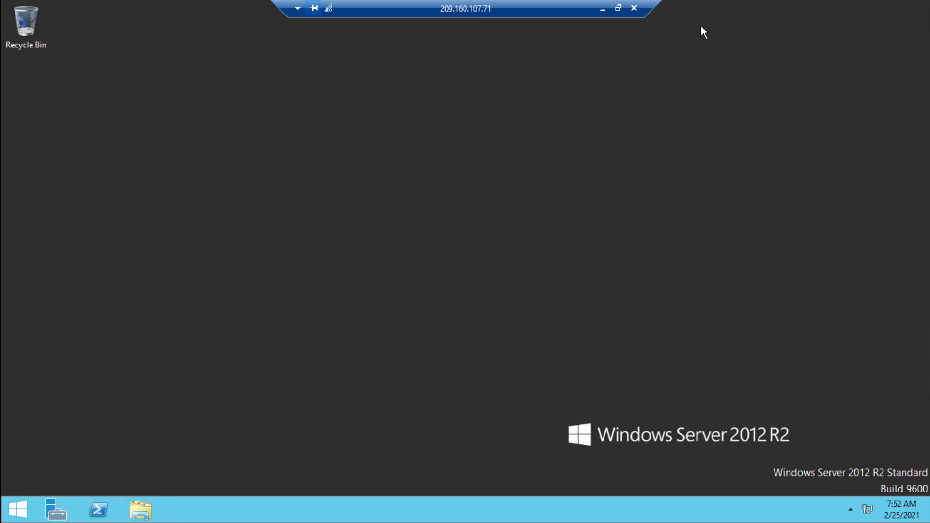
click(16, 513)
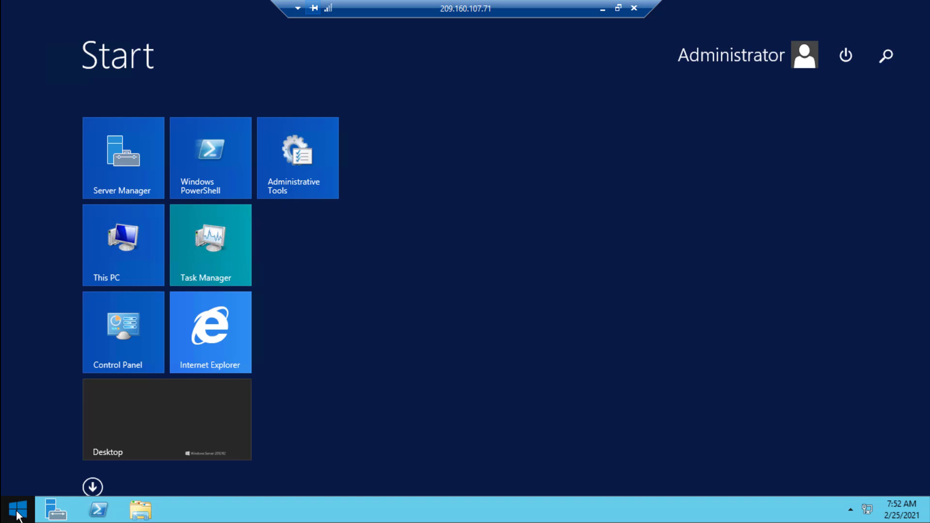
Bring up the Bing search results in Internet Explorer, moving the on-screen keyboard out of the way
click(223, 341)
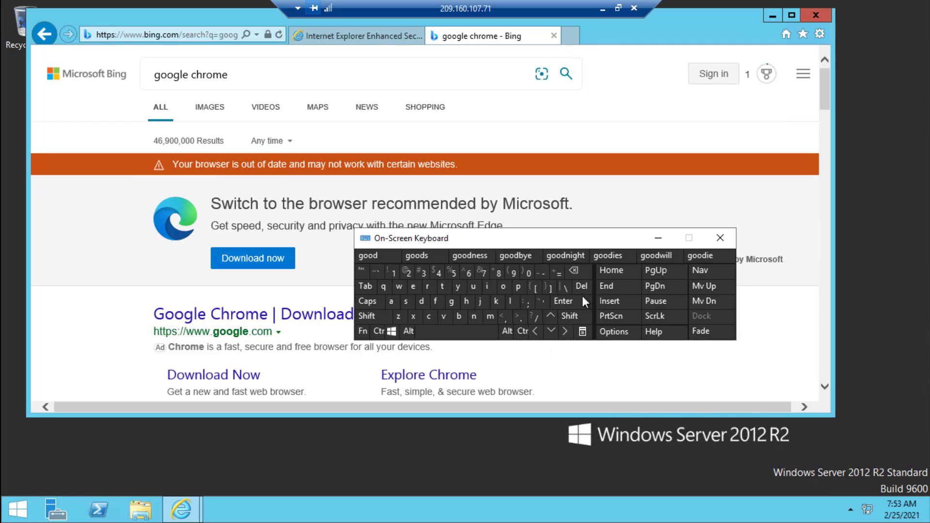
drag(606, 244, 549, 432)
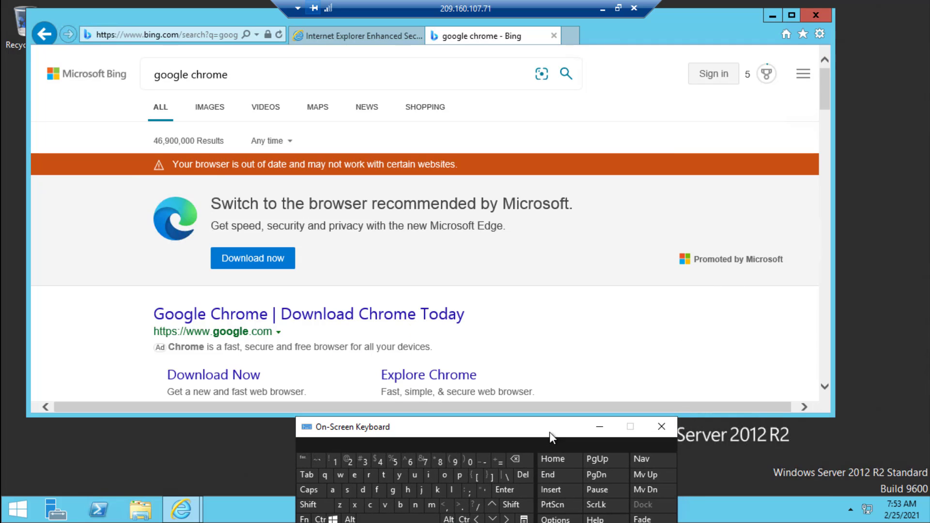
click(599, 389)
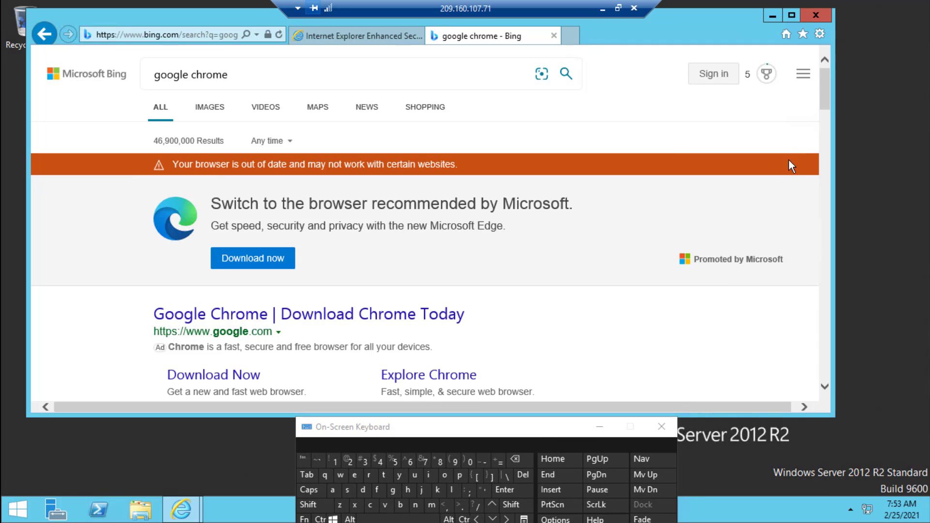
click(824, 130)
scroll(825, 144, down, 1)
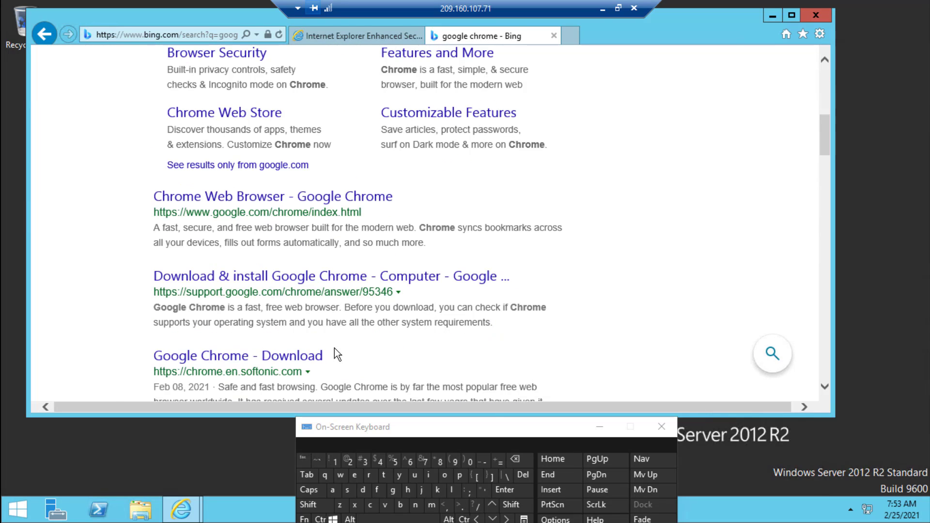
Save and run ChromeSetup.exe from the Google Chrome page, then close all Internet Explorer tabs
click(306, 206)
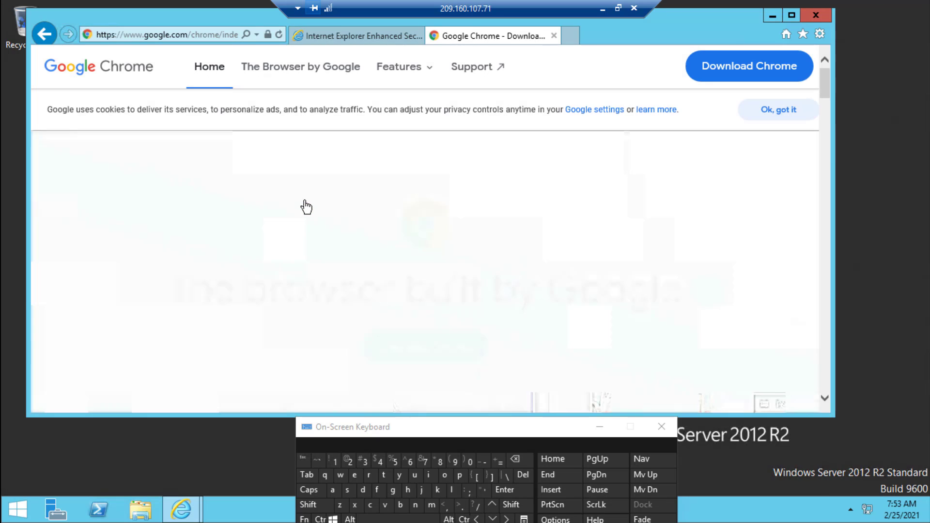
click(400, 318)
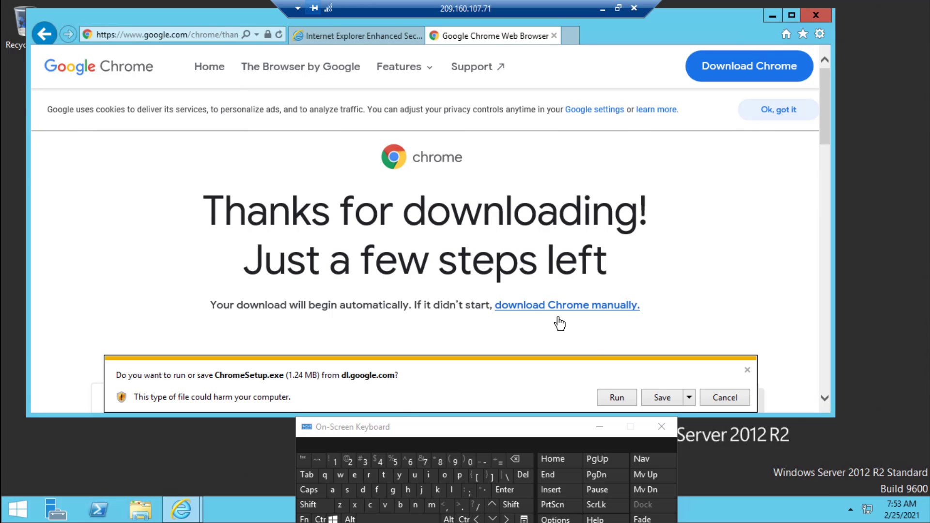
click(660, 398)
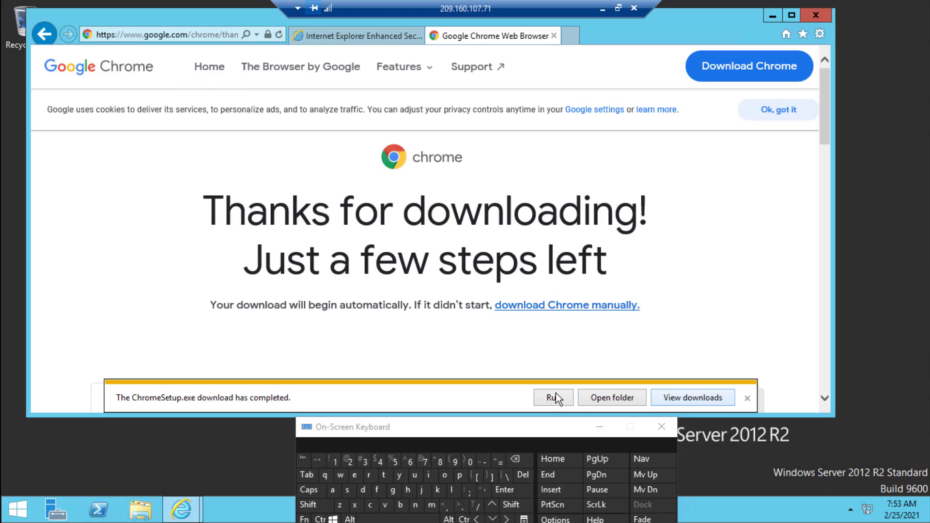
click(556, 394)
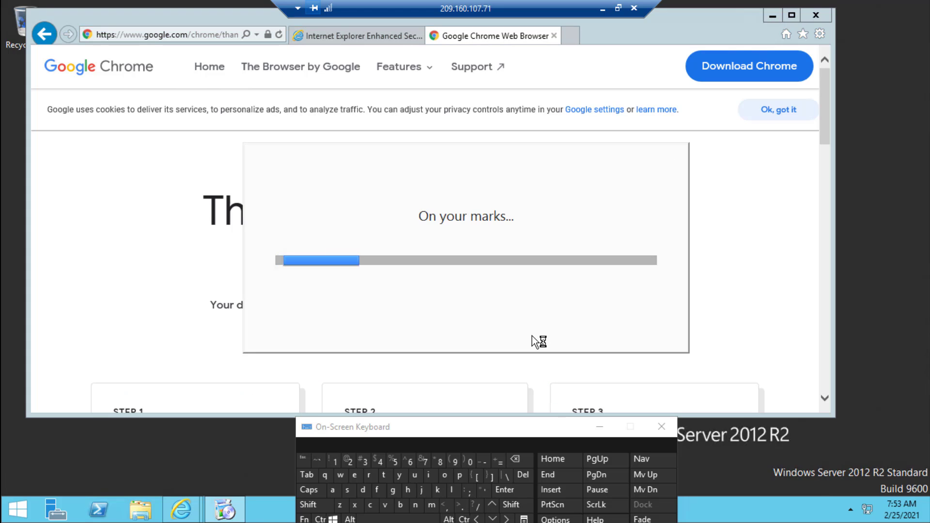
click(815, 15)
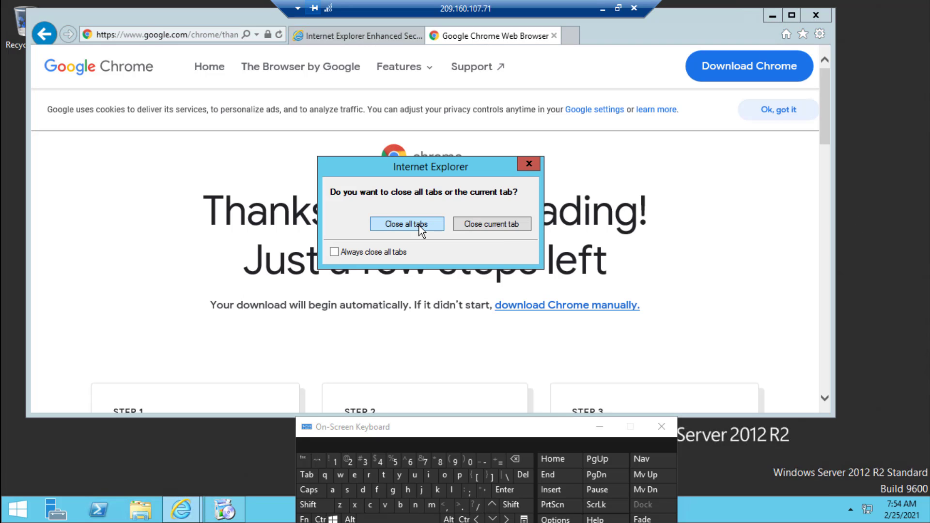
click(433, 222)
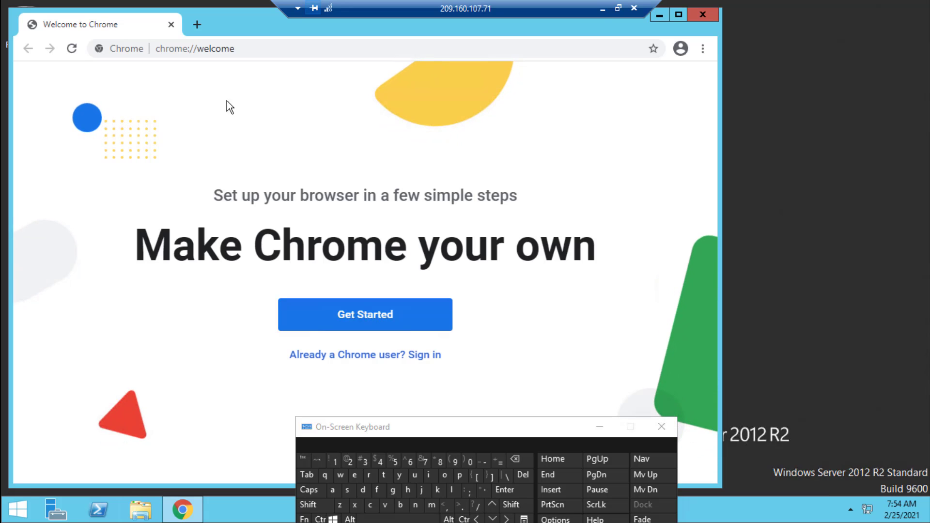
Open a new tab showing the Google search page in place of Chrome's Welcome page
click(197, 25)
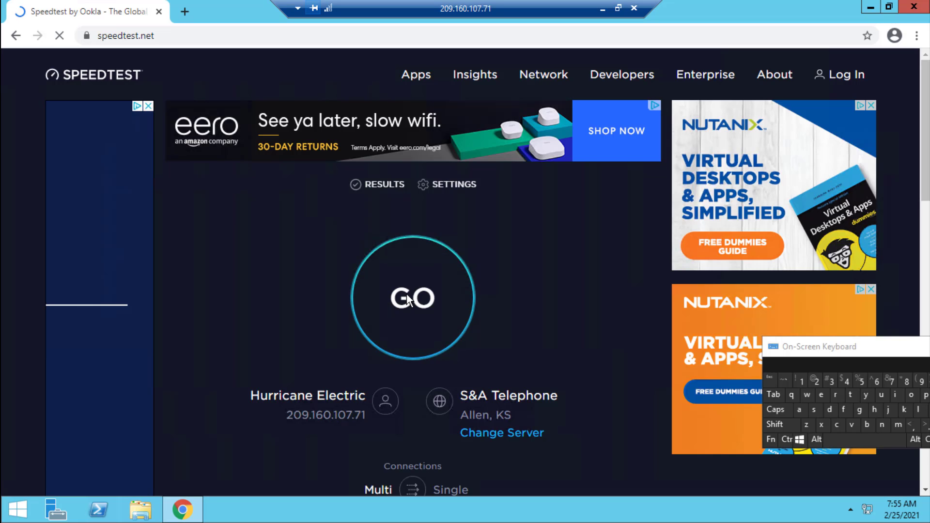
Start the speedtest.net test against the S&A Telephone server in Allen, KS
click(408, 299)
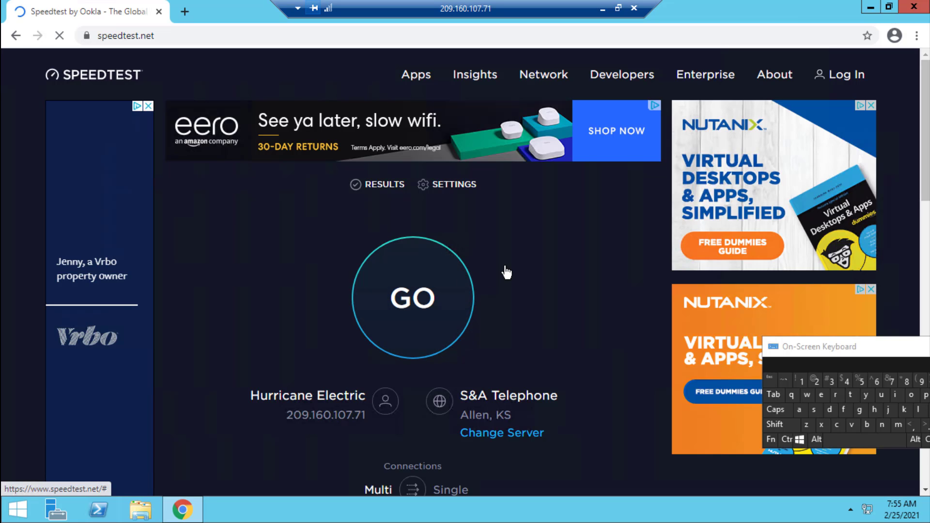